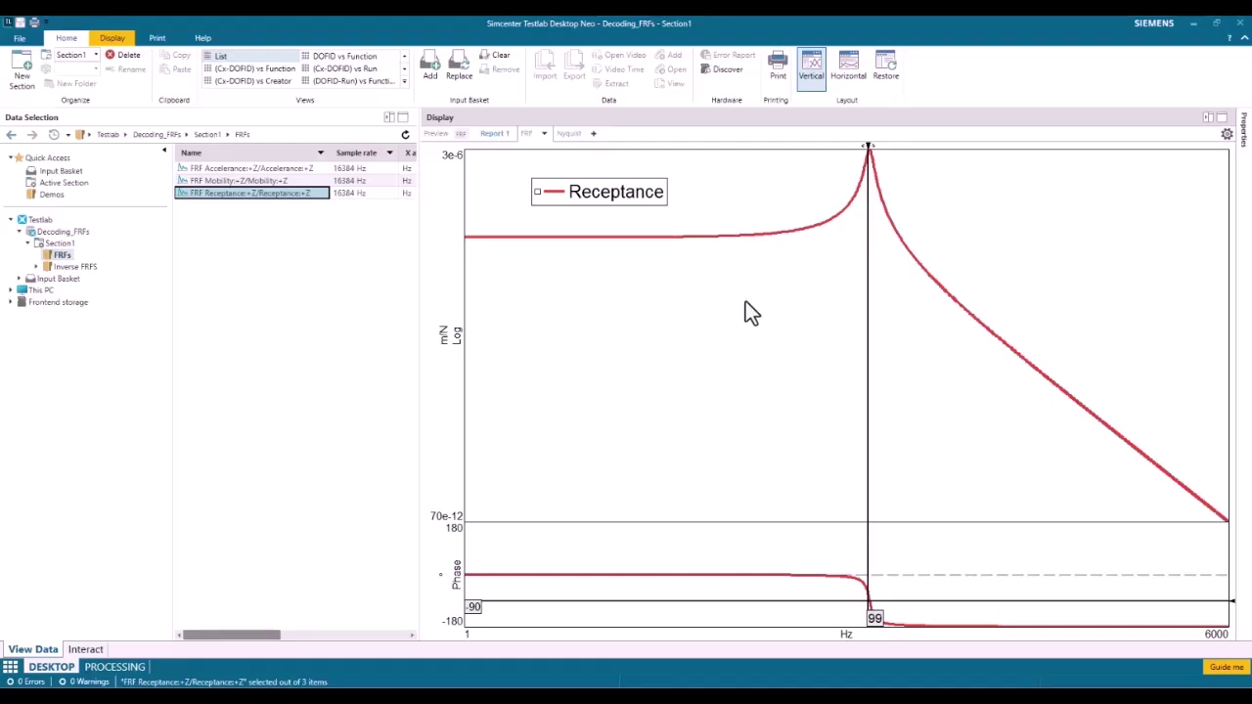
Read the Receptance values at the 100 Hz resonance, then plot the Mobility FRF in (m/s)/N
click(520, 237)
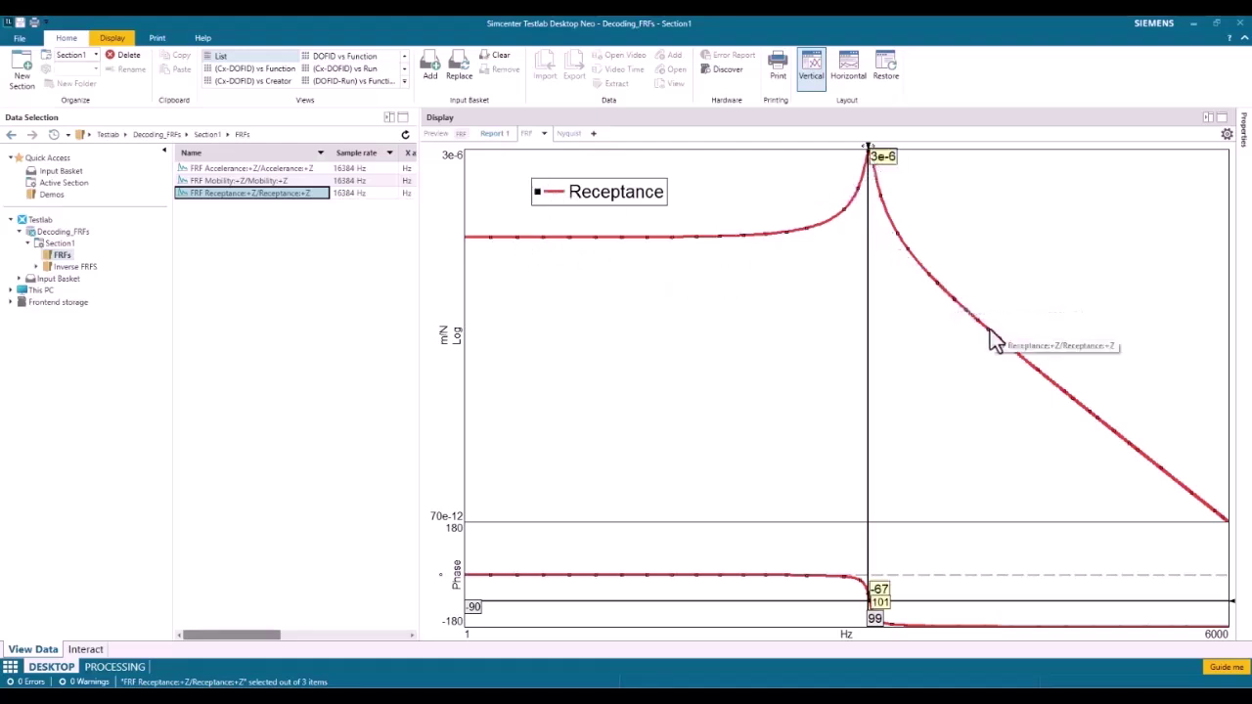
click(670, 421)
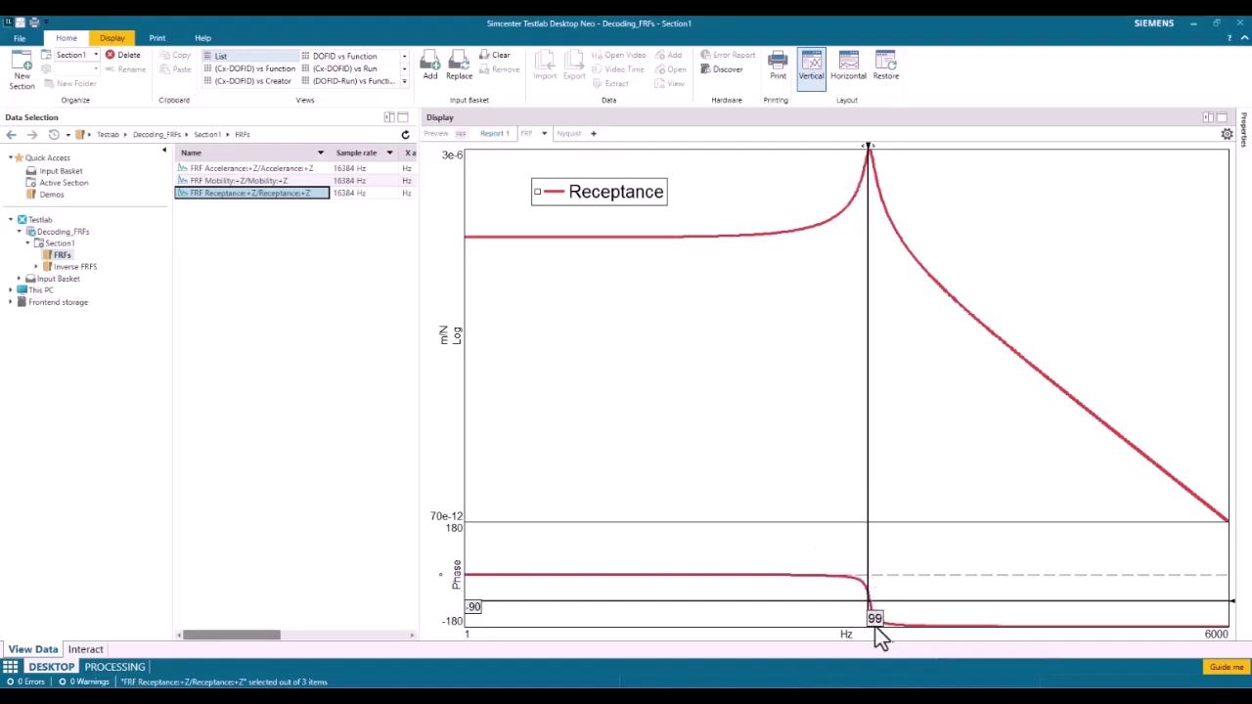
mouse_move(877, 629)
mouse_down()
mouse_move(815, 580)
mouse_move(783, 611)
mouse_move(788, 624)
mouse_move(817, 611)
mouse_move(873, 617)
mouse_up()
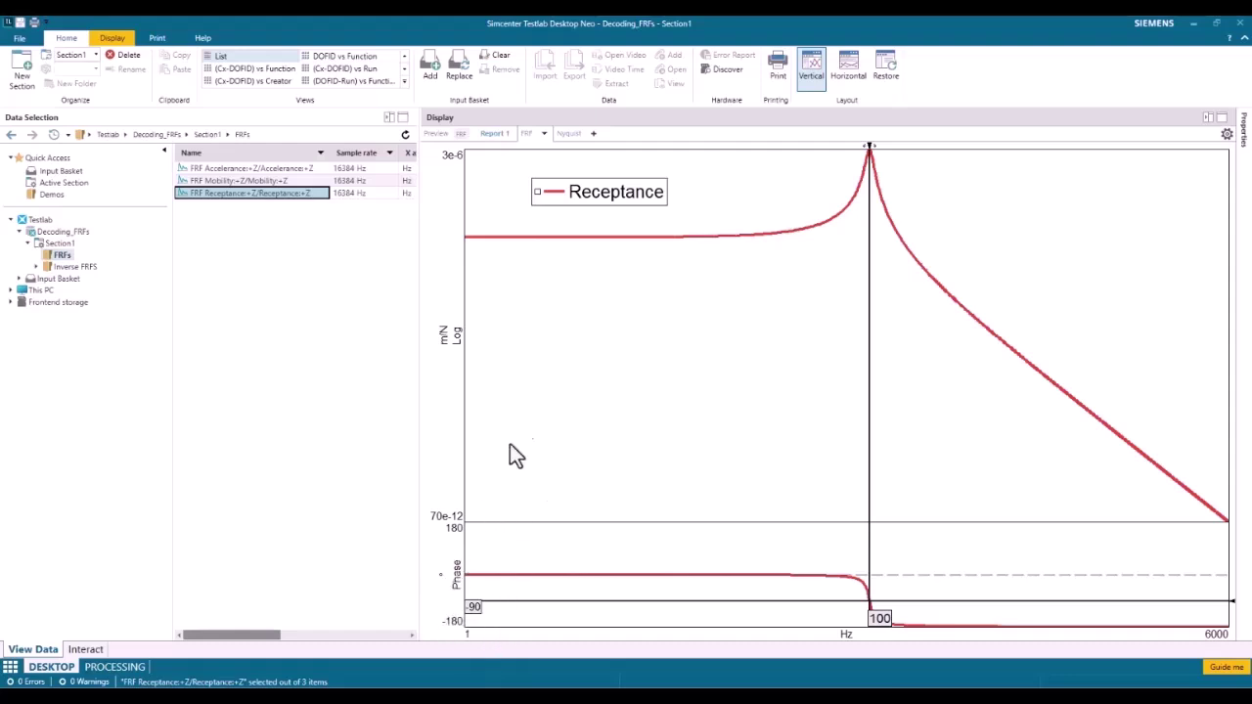
click(225, 182)
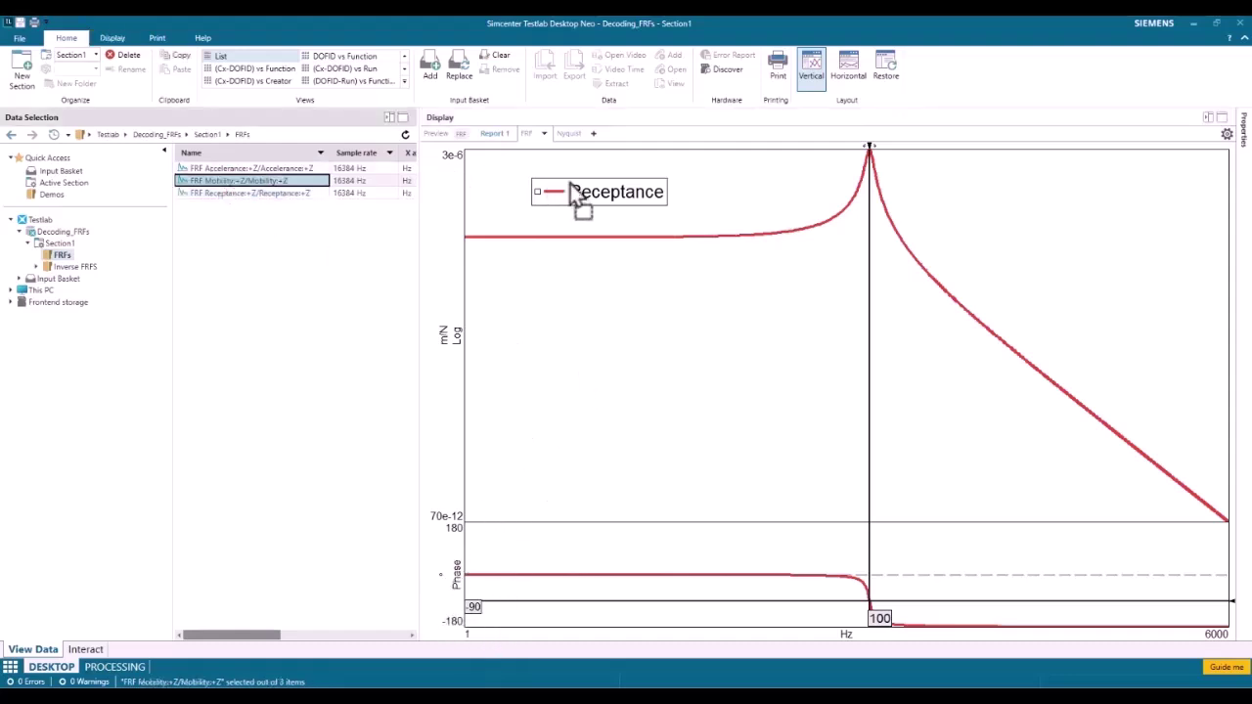
Switch the plot back to the Receptance FRF in m/N
click(238, 194)
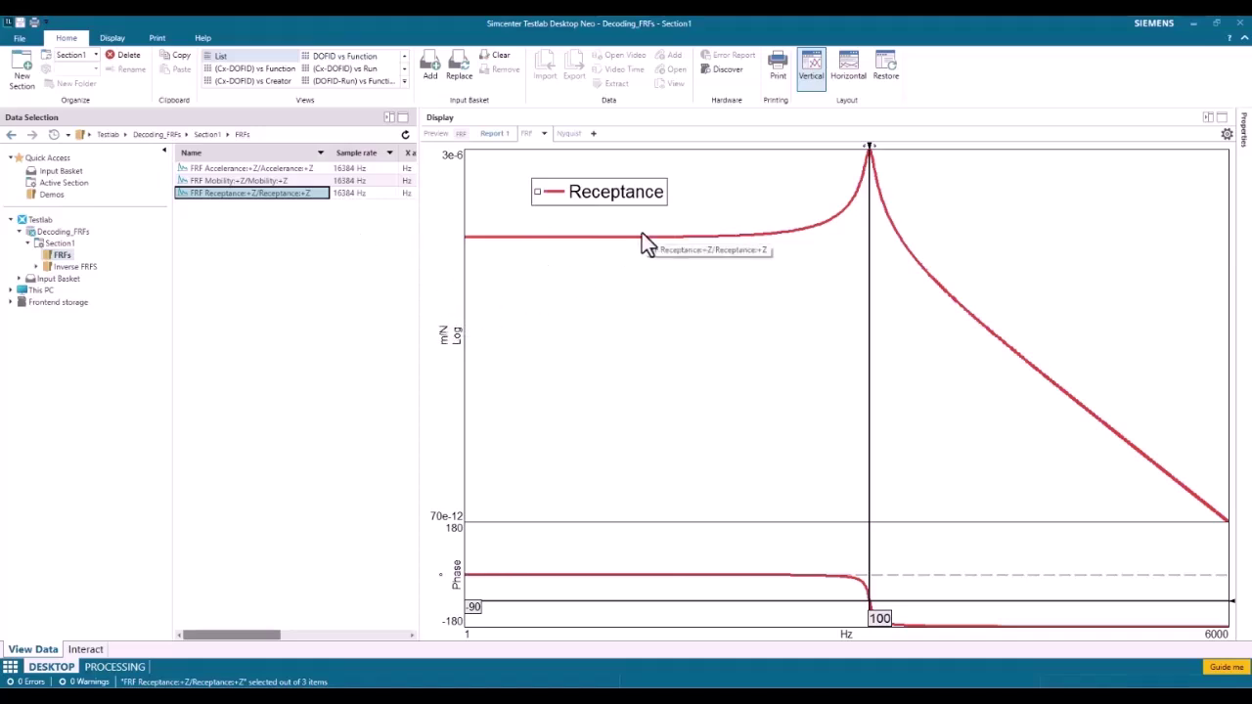
Differentiate the Receptance curve once and compare it with the Mobility FRF
right_click(445, 342)
mouse_move(466, 386)
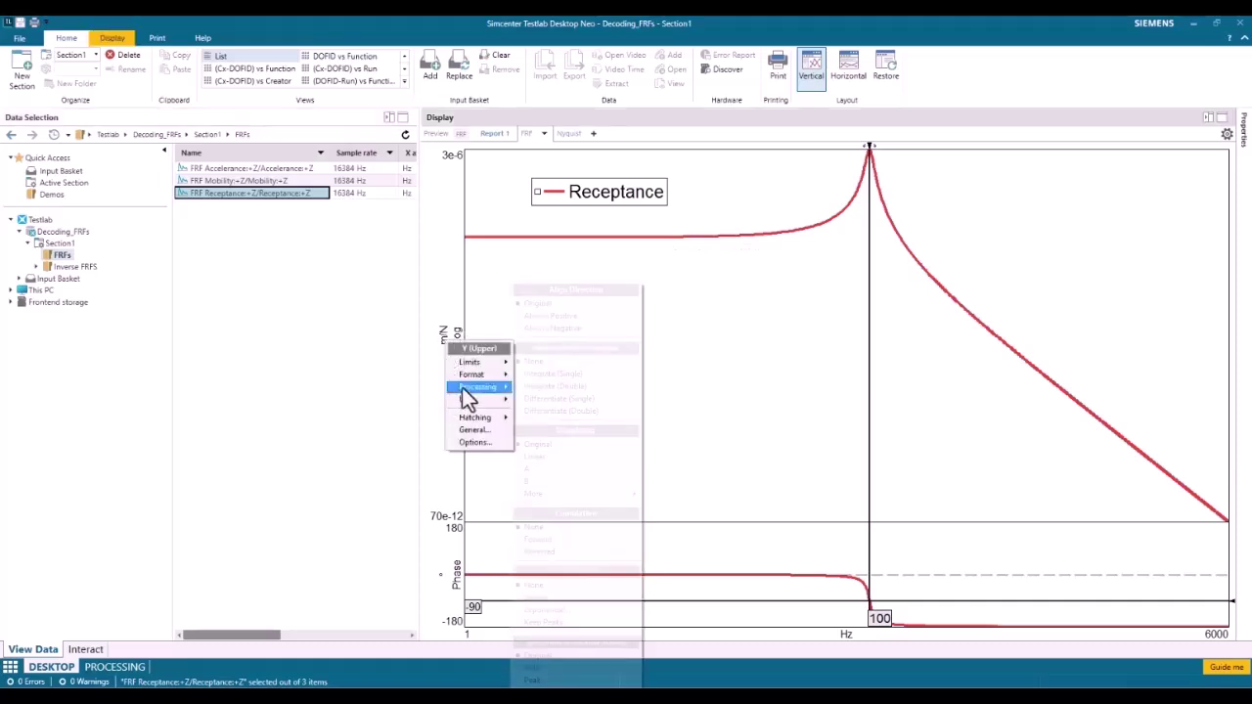
click(598, 402)
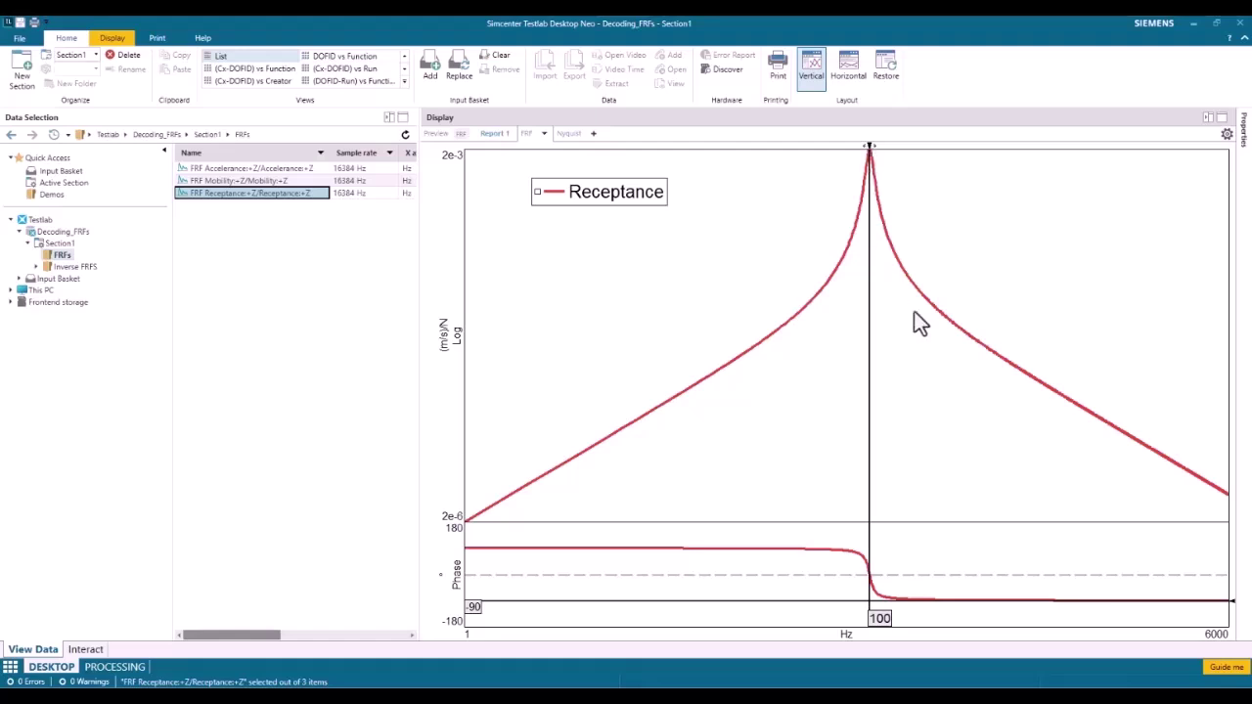
drag(260, 182, 463, 342)
Undo the differentiation with a single integration and replace the curve with the Mobility FRF
right_click(459, 343)
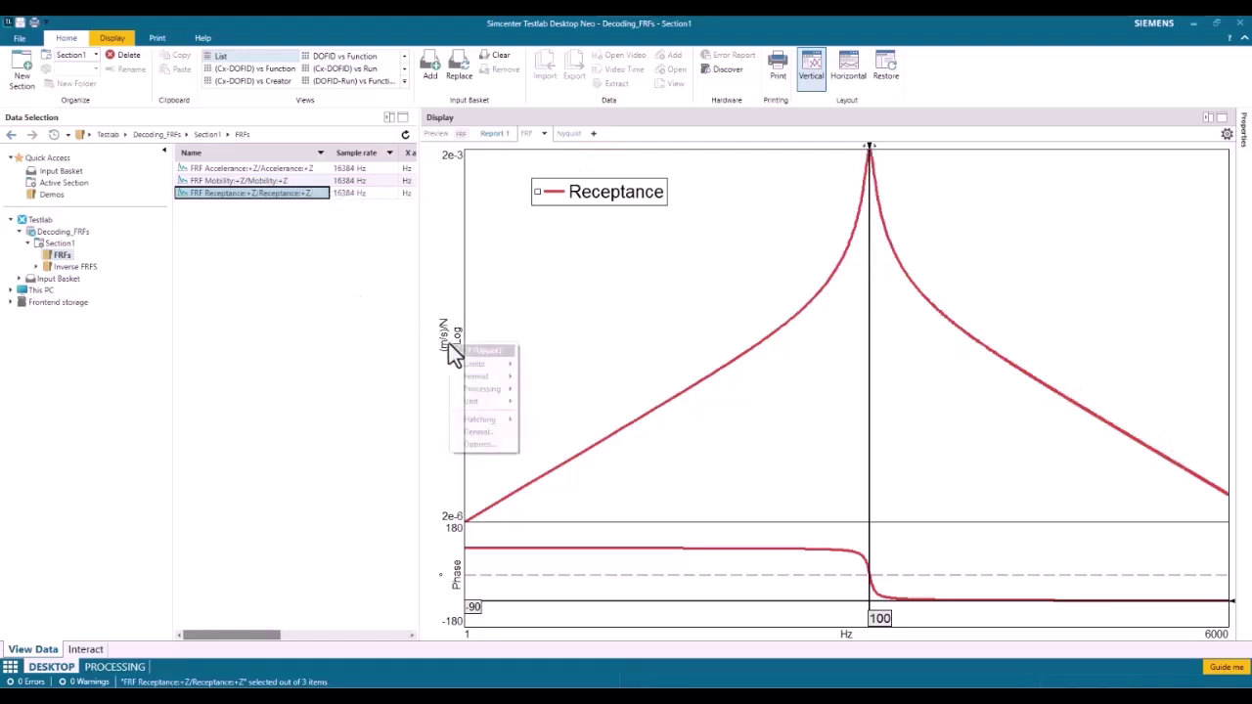
mouse_move(477, 388)
click(556, 374)
drag(255, 181, 631, 207)
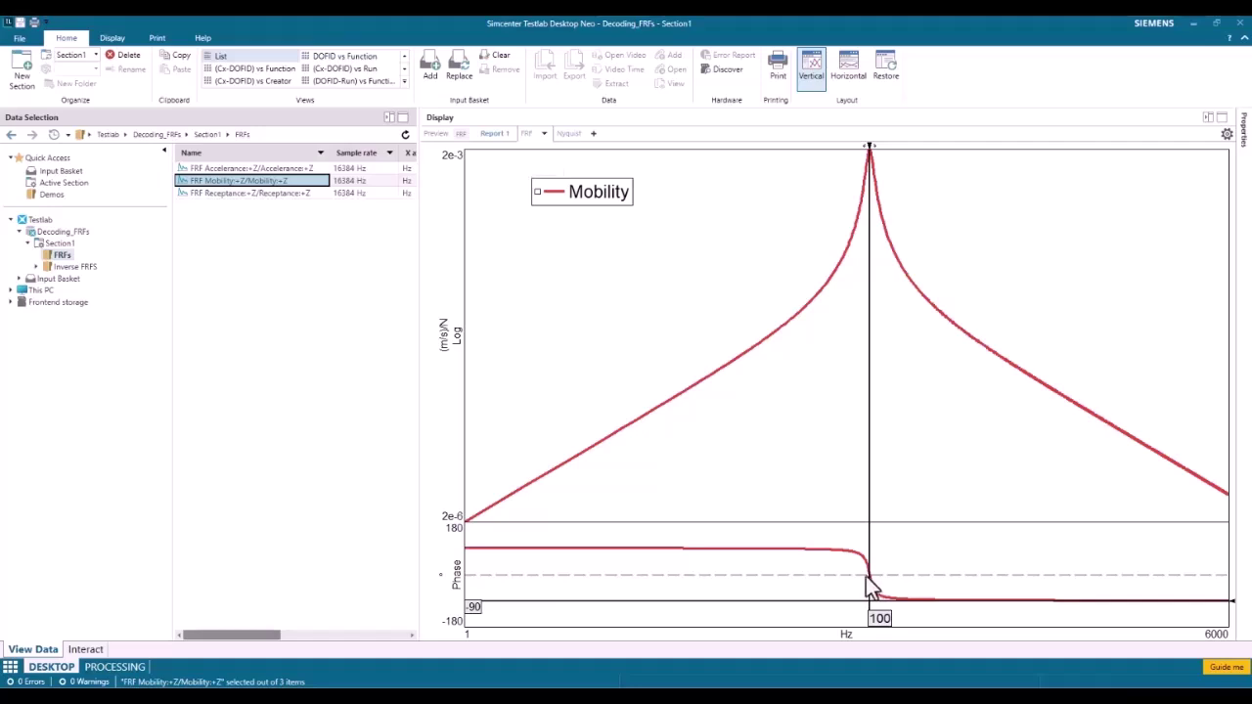
Raise the Mobility phase cursor from -90° to 0°
mouse_move(477, 601)
mouse_down()
mouse_move(467, 578)
mouse_move(481, 581)
mouse_up()
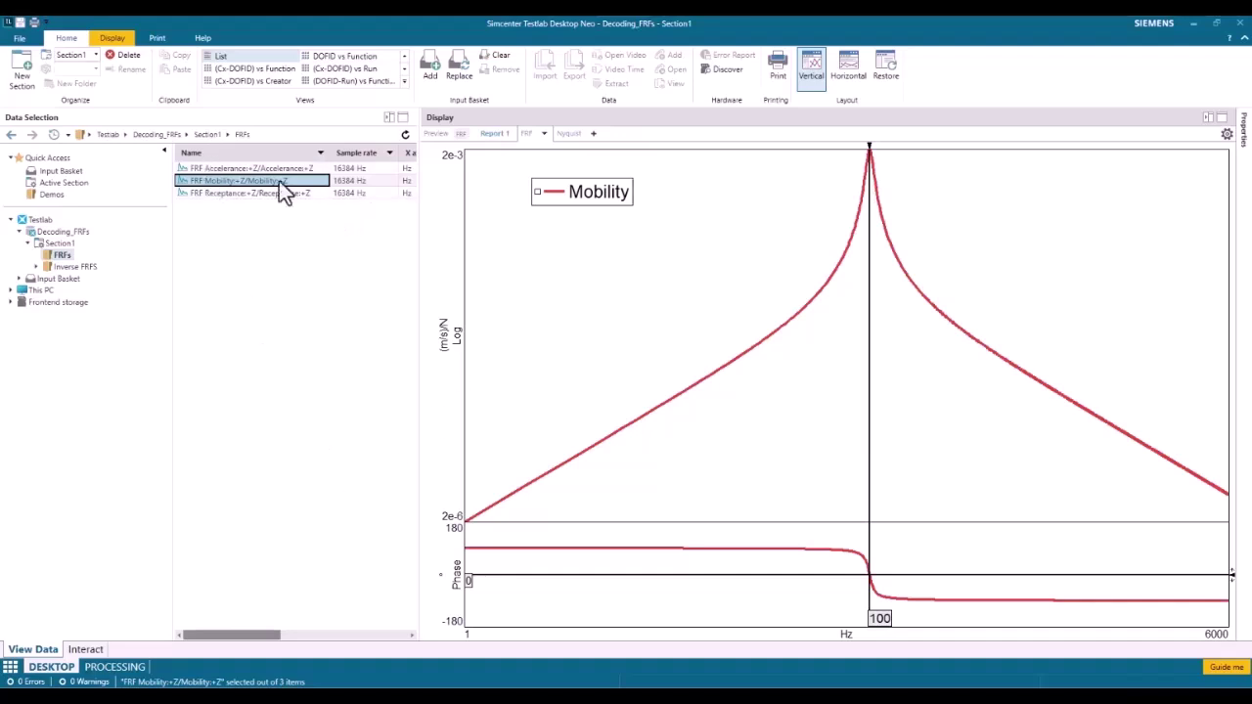
Differentiate the Mobility curve once to get accelerance in (m/s²)/N
right_click(450, 340)
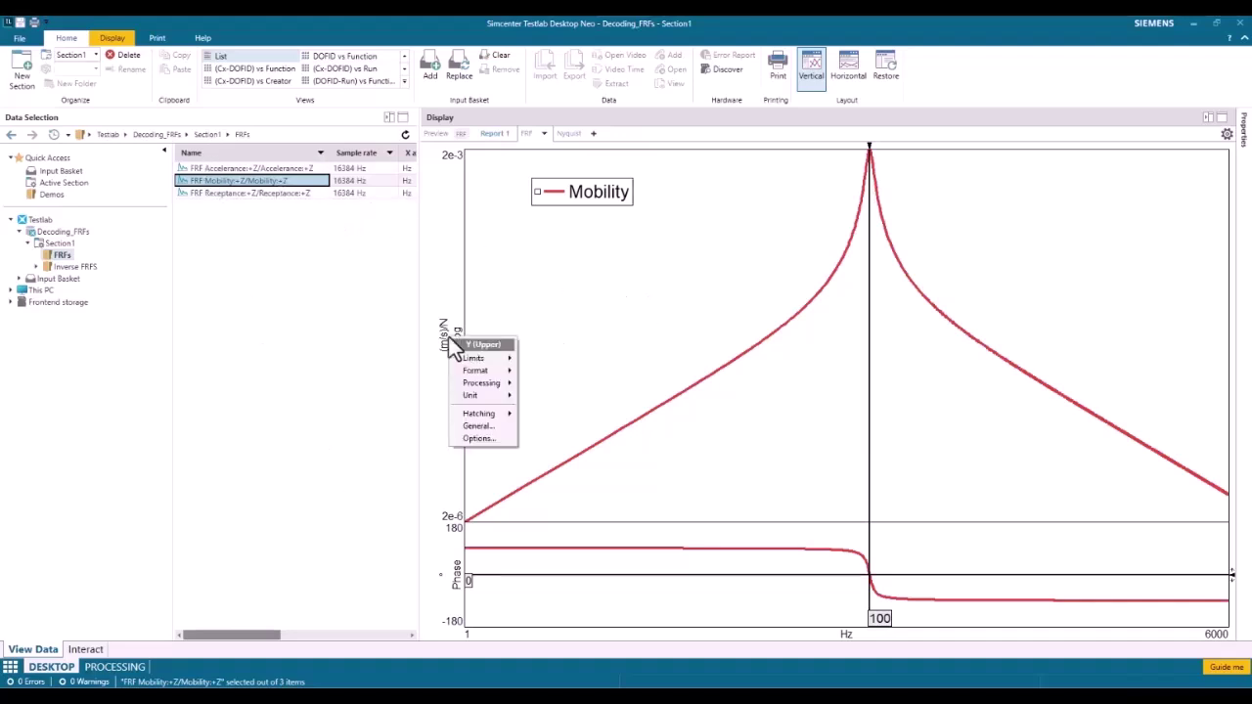
mouse_move(484, 383)
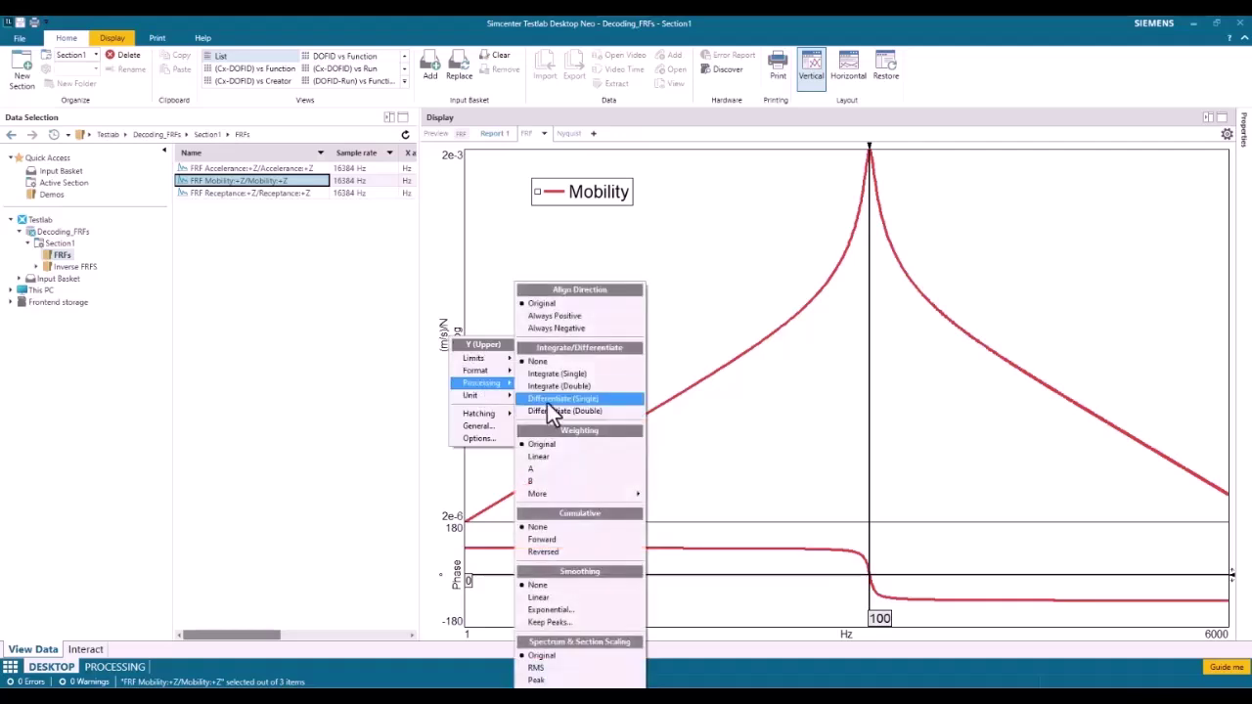
click(548, 403)
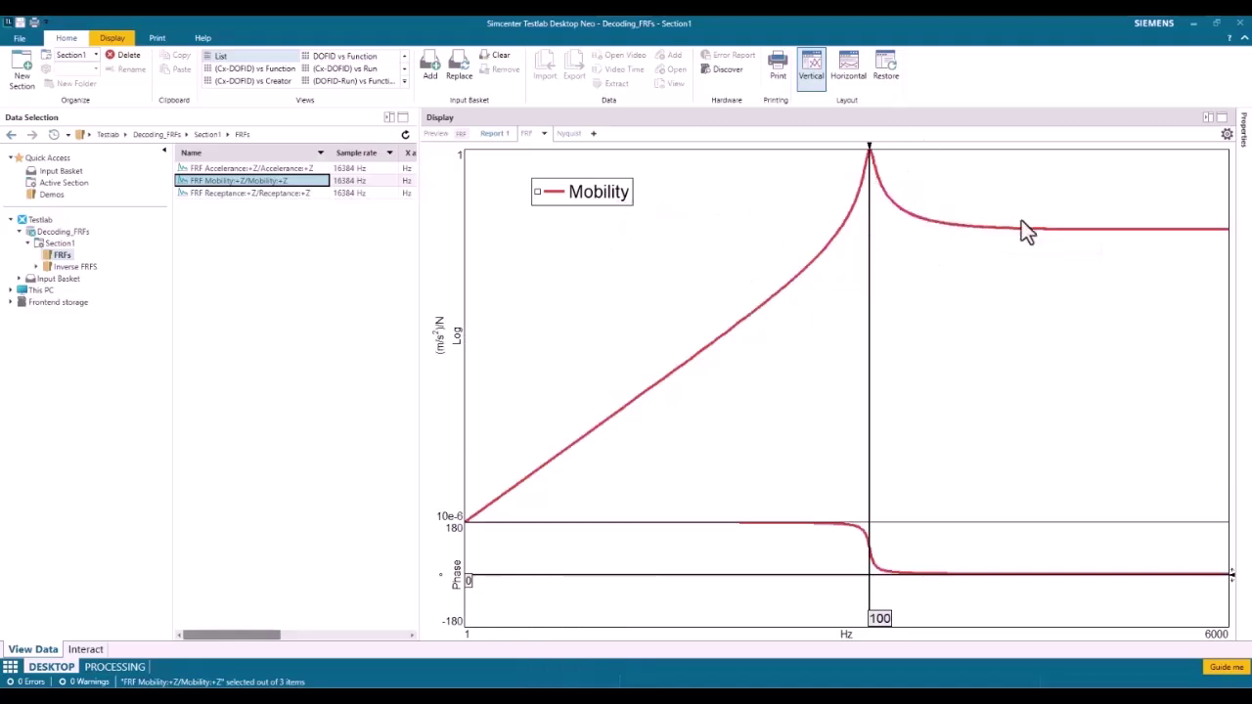
Reset the processing to None and replace the curve with the Accelerance FRF
right_click(447, 334)
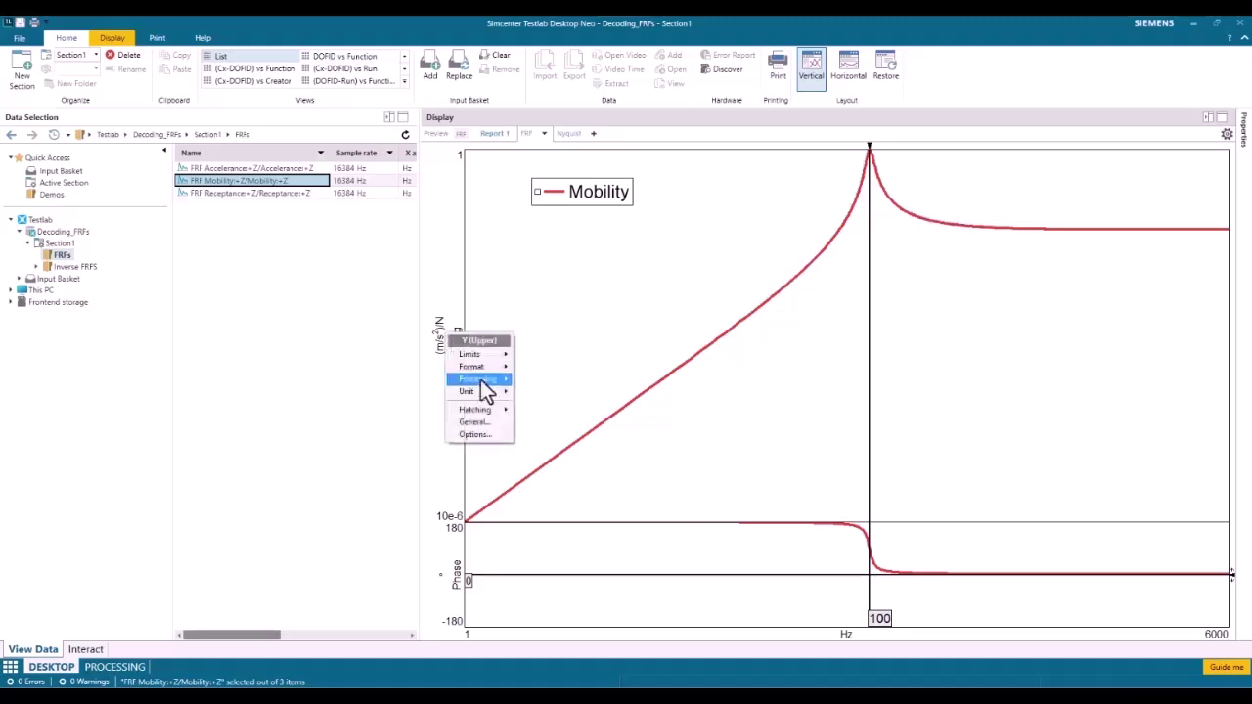
mouse_move(480, 379)
click(545, 361)
drag(255, 167, 564, 196)
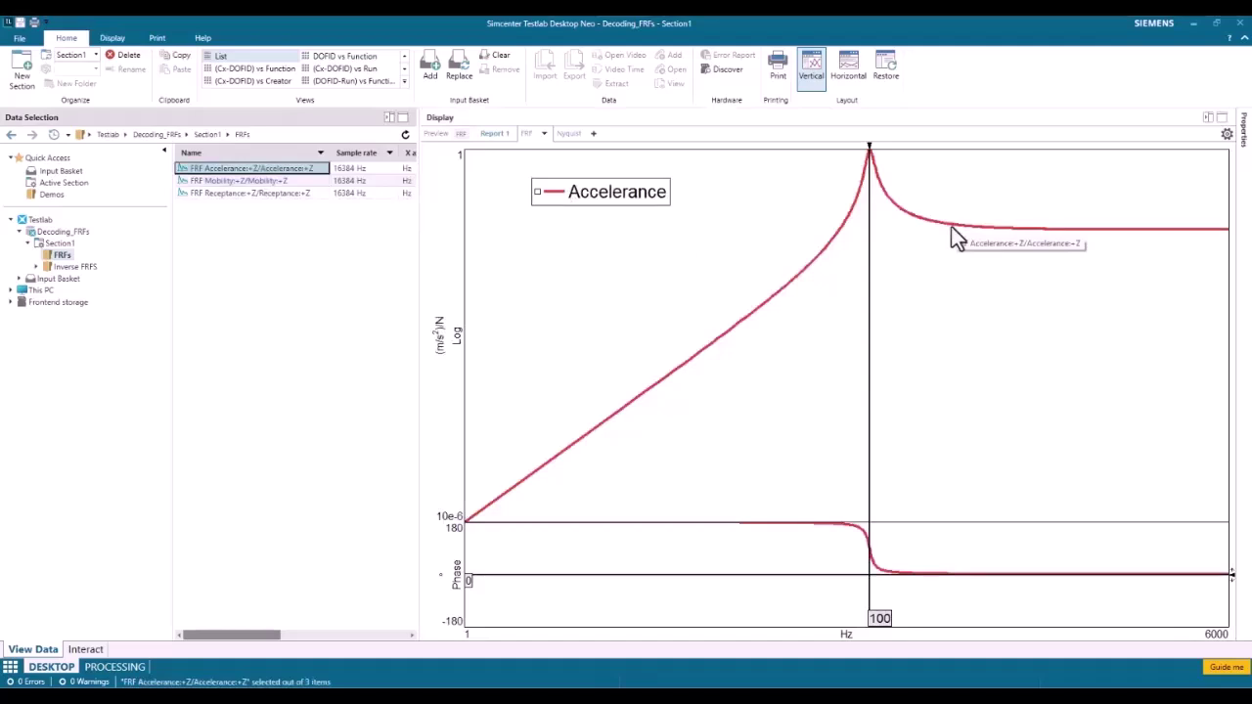
Read Accelerance values at 2480 Hz, then set the cursors to 101 Hz and 90° phase
drag(873, 270, 1104, 285)
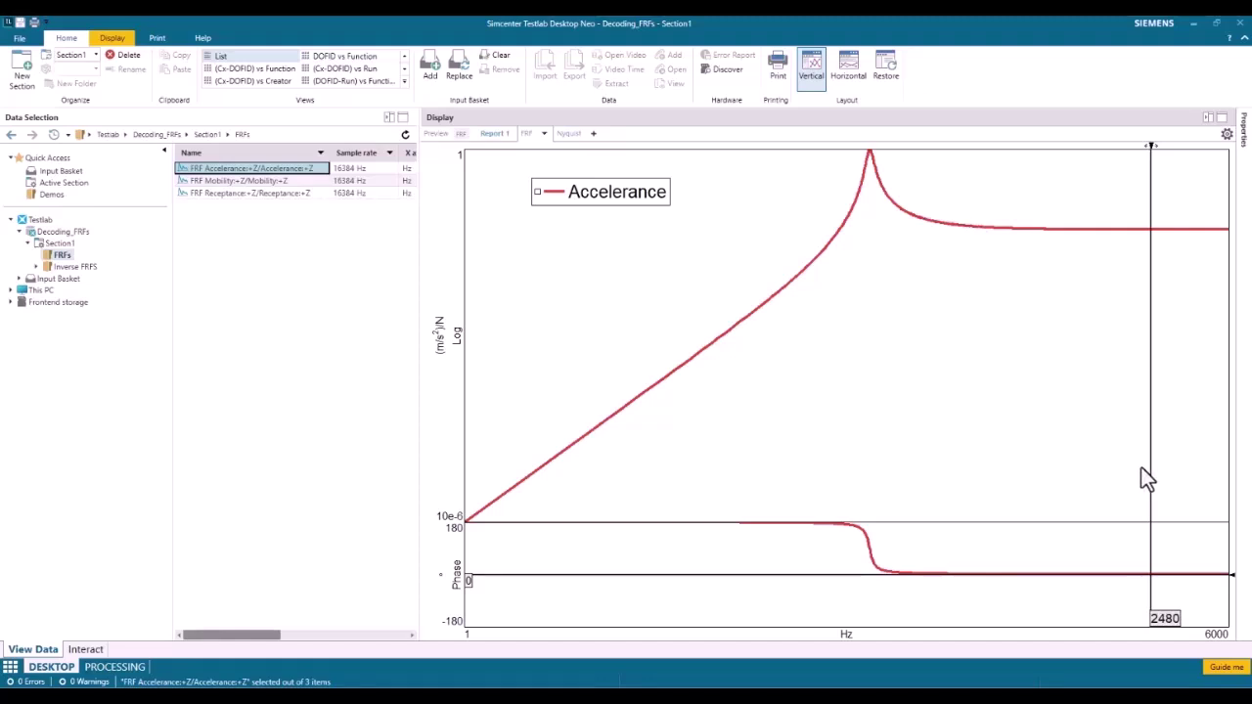
click(1102, 228)
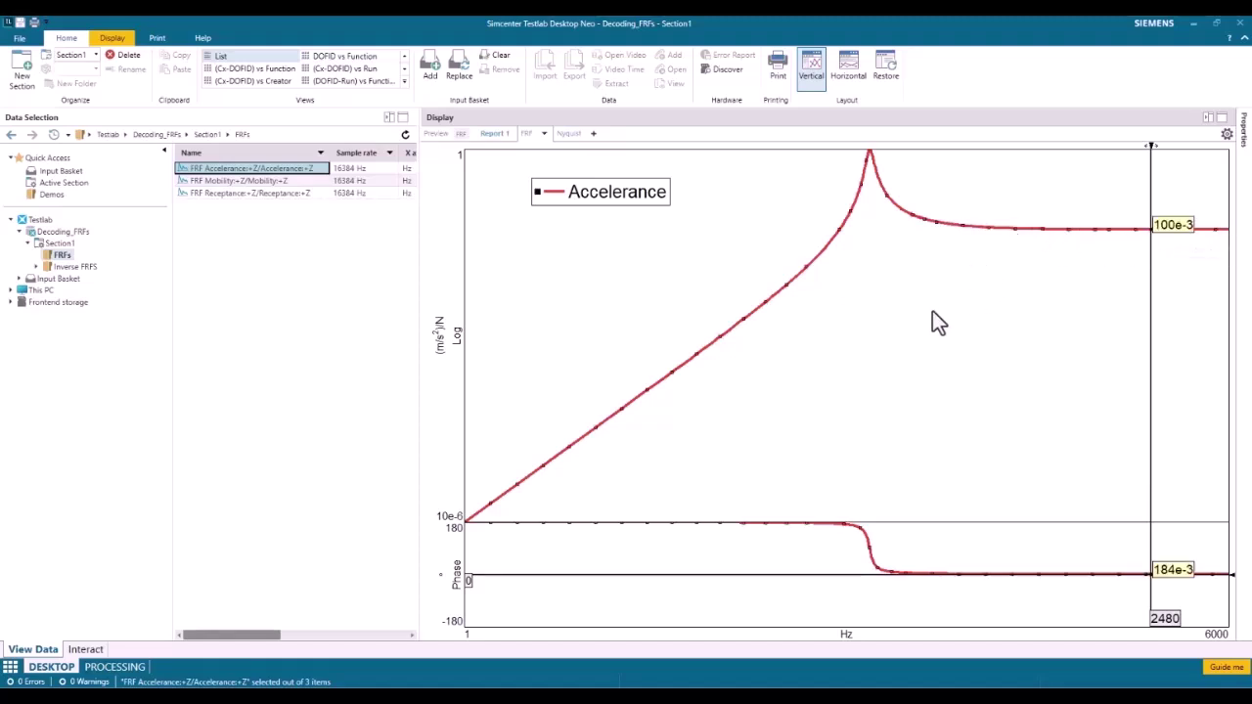
click(887, 426)
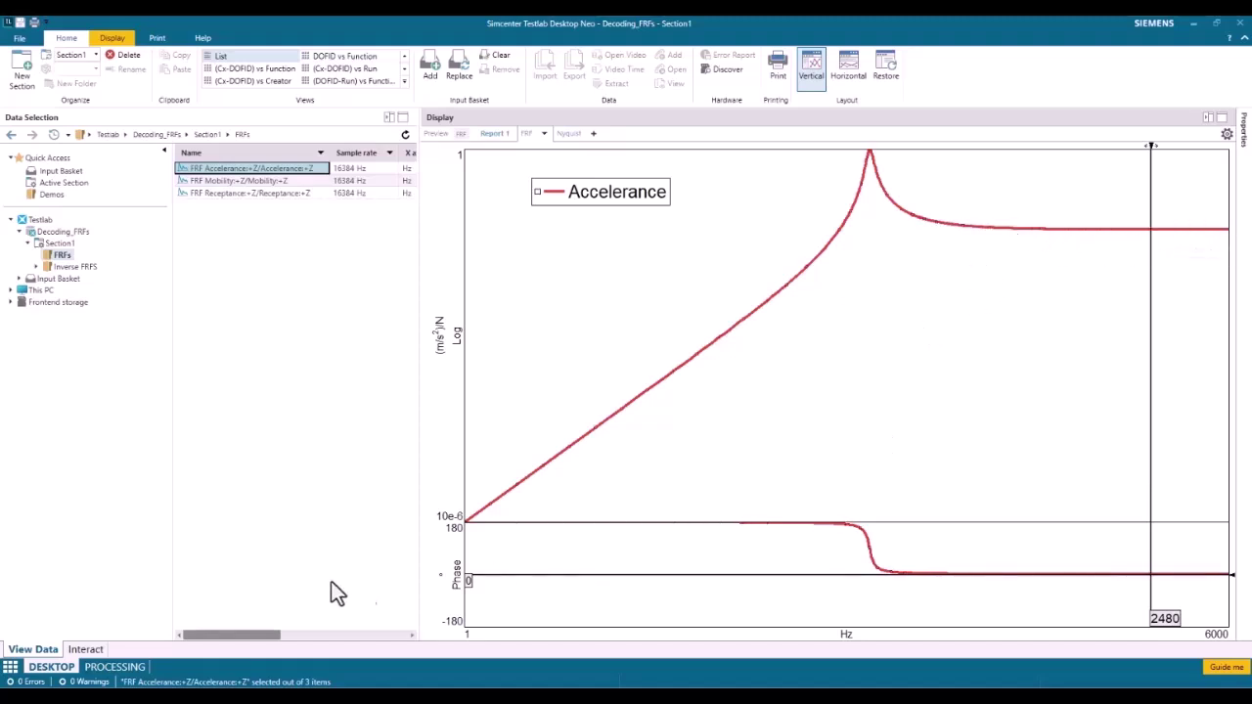
drag(1165, 617, 860, 607)
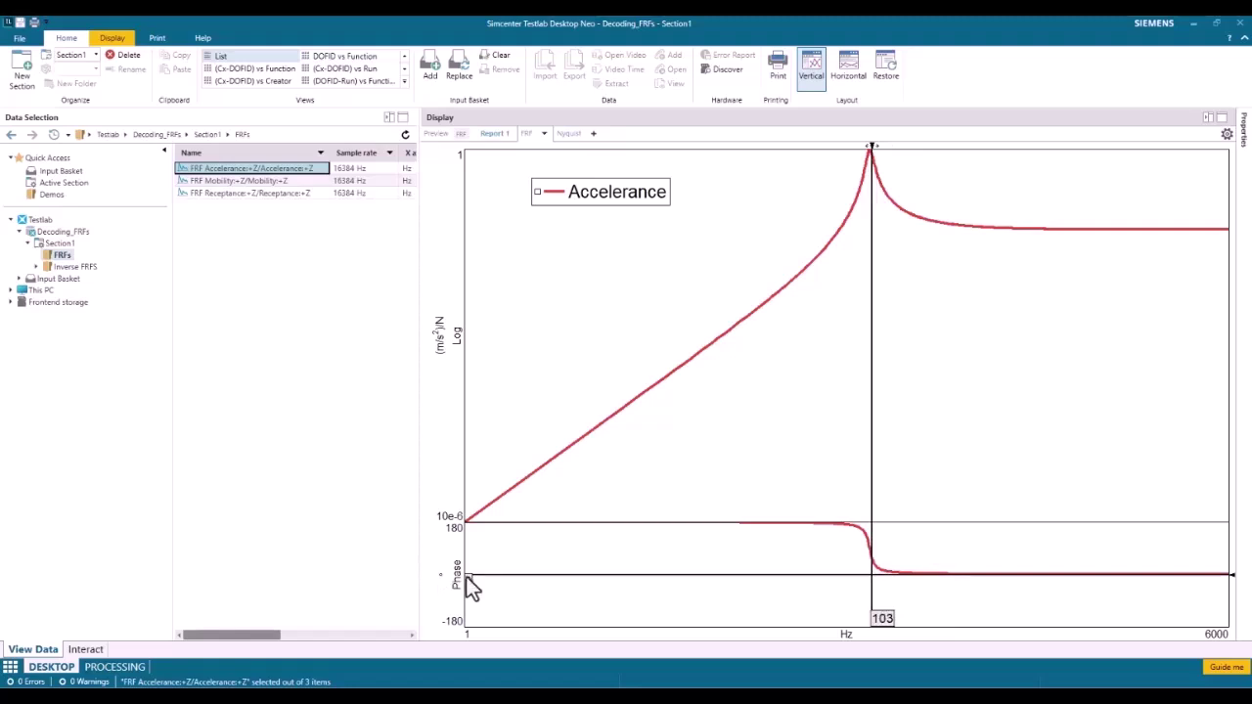
drag(467, 579, 471, 579)
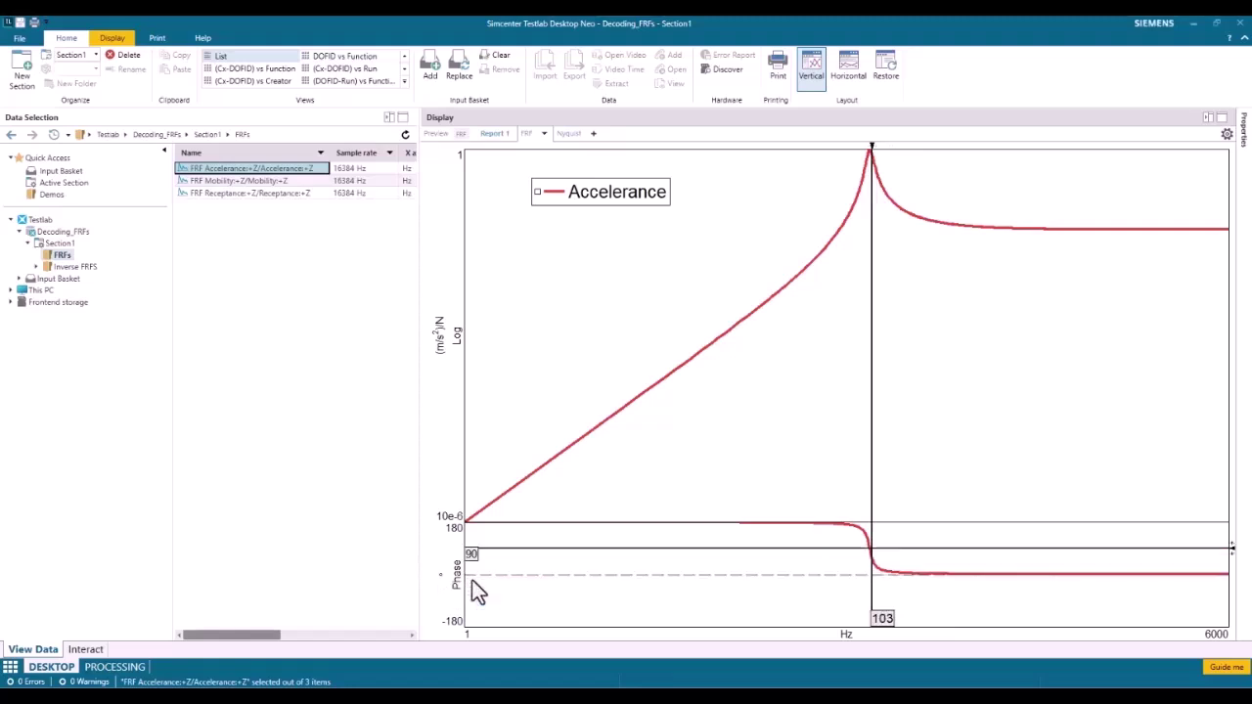
drag(881, 618, 873, 626)
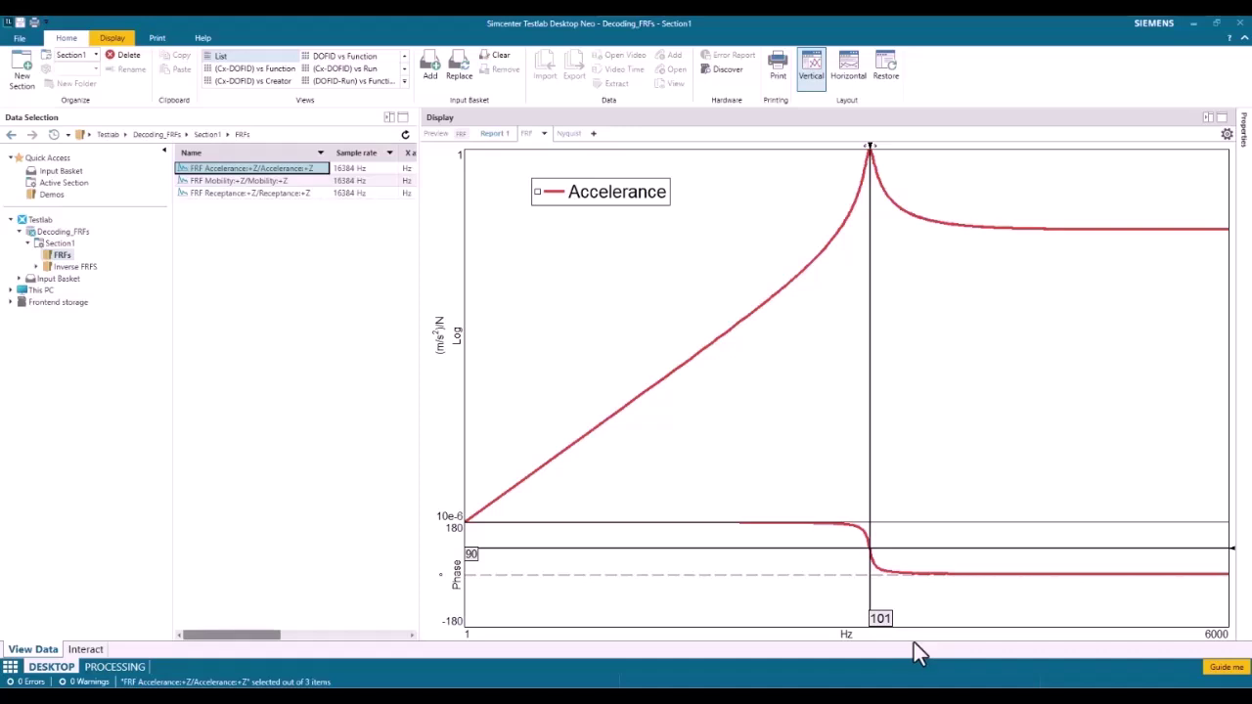
Plot the Receptance FRF as a circle in the Nyquist display
click(564, 134)
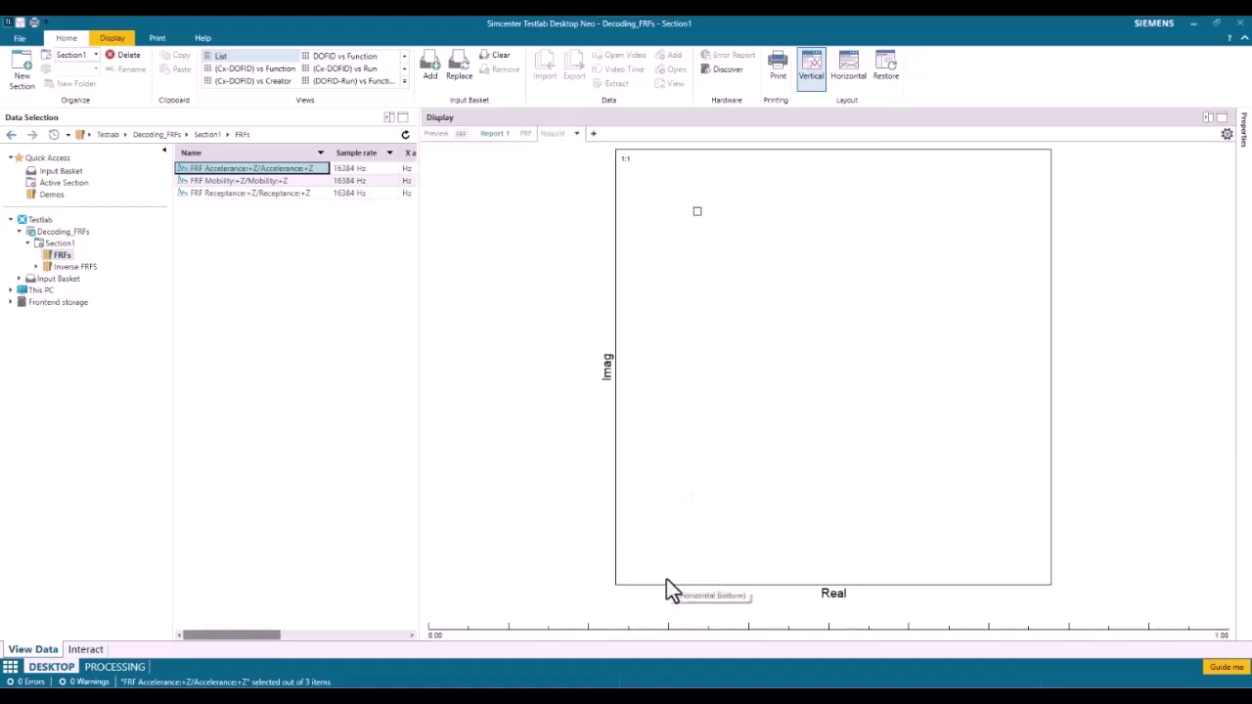
drag(244, 193, 757, 366)
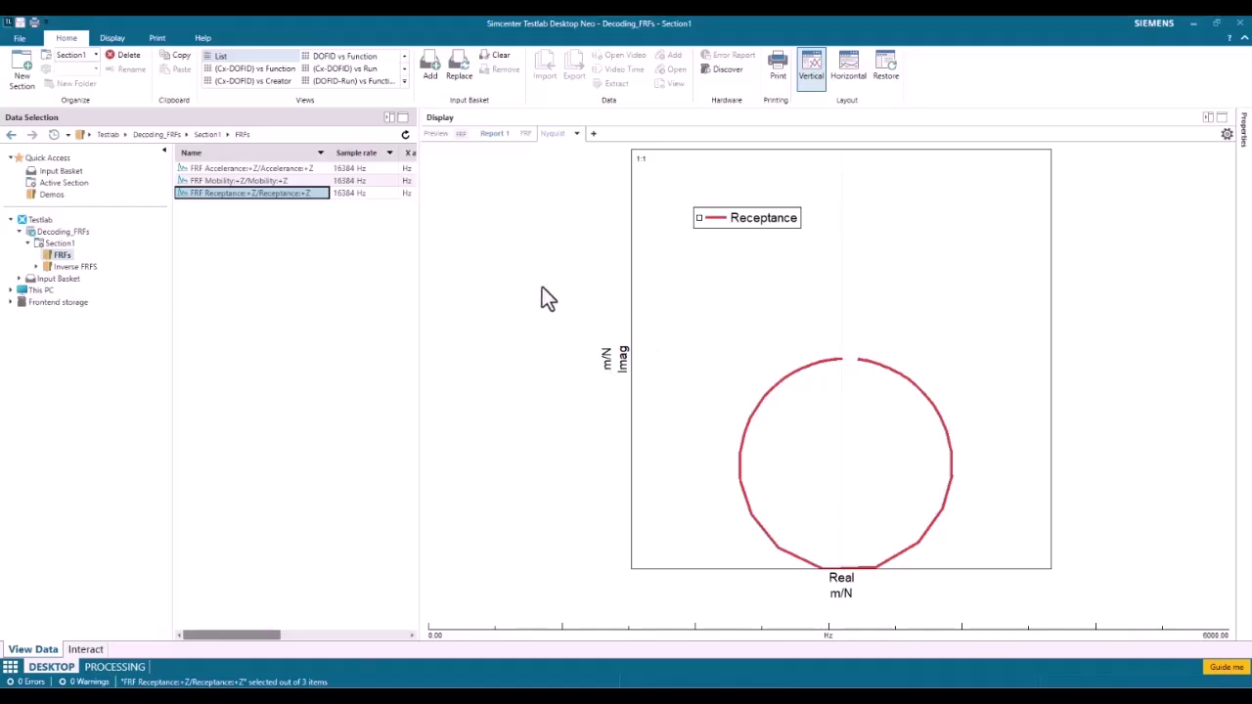
click(236, 181)
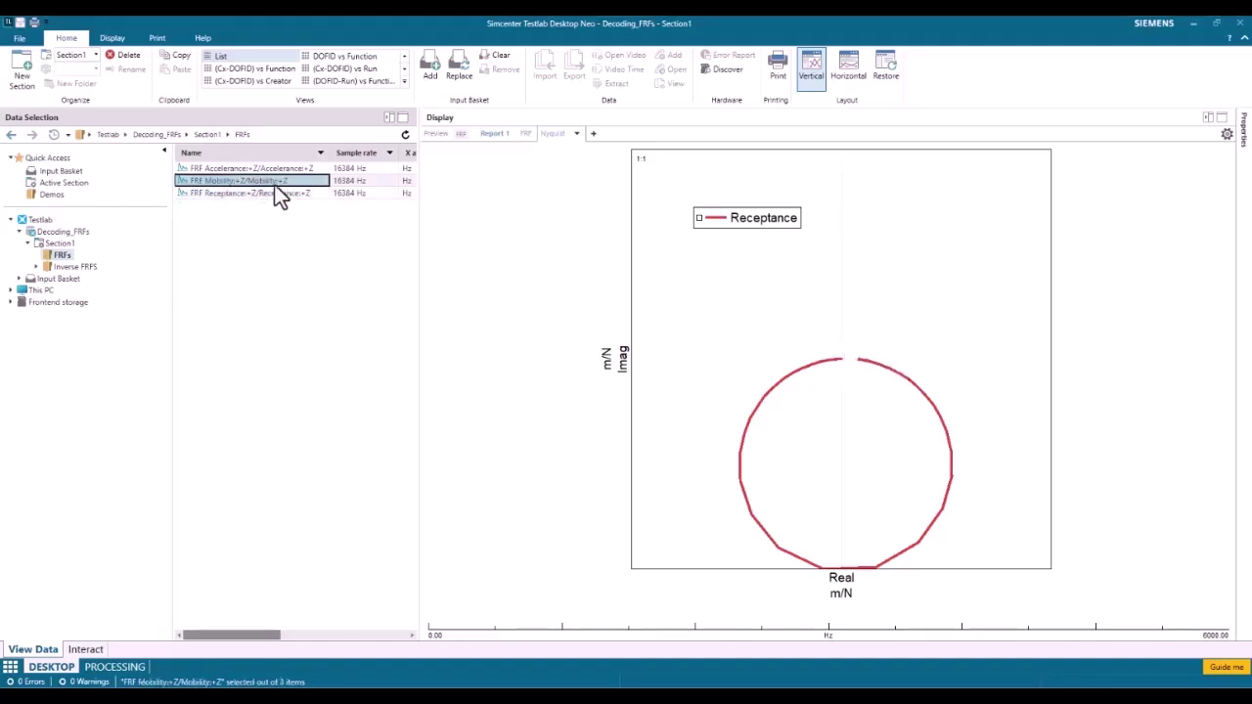
Compare the Mobility and Accelerance Nyquist circles with the legend top-left, ending on Mobility
drag(276, 177, 753, 224)
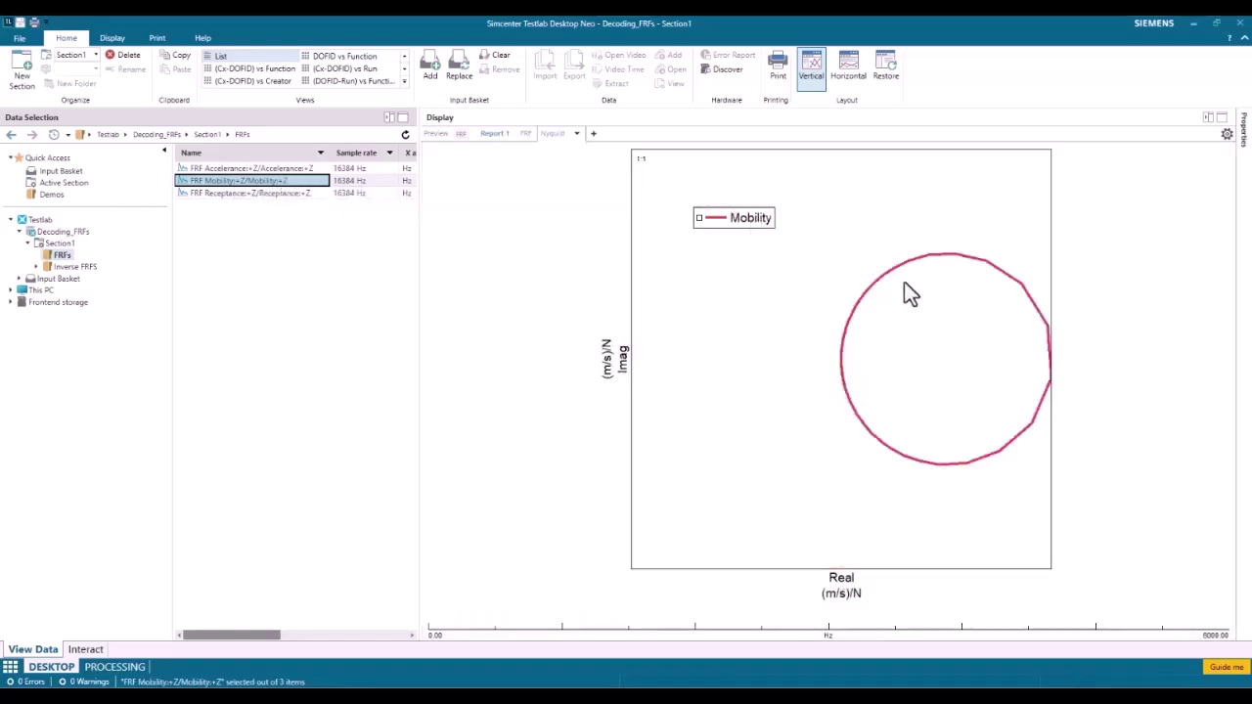
drag(194, 168, 724, 226)
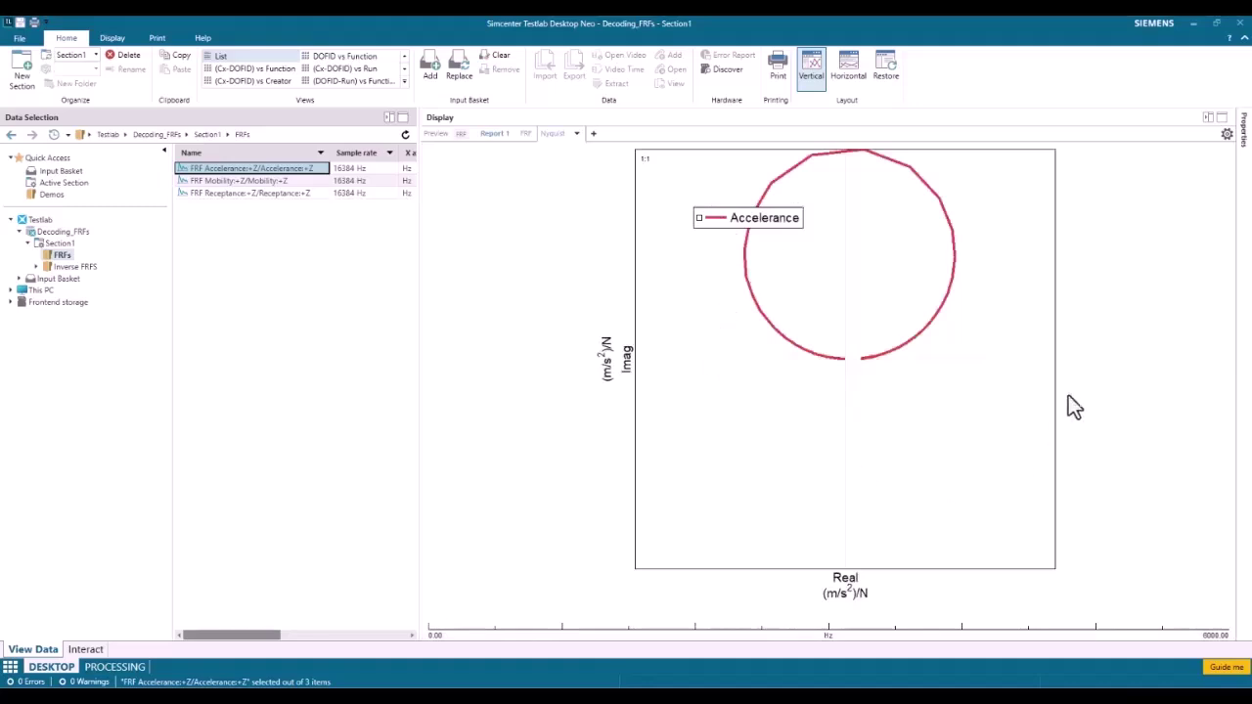
drag(721, 231, 683, 203)
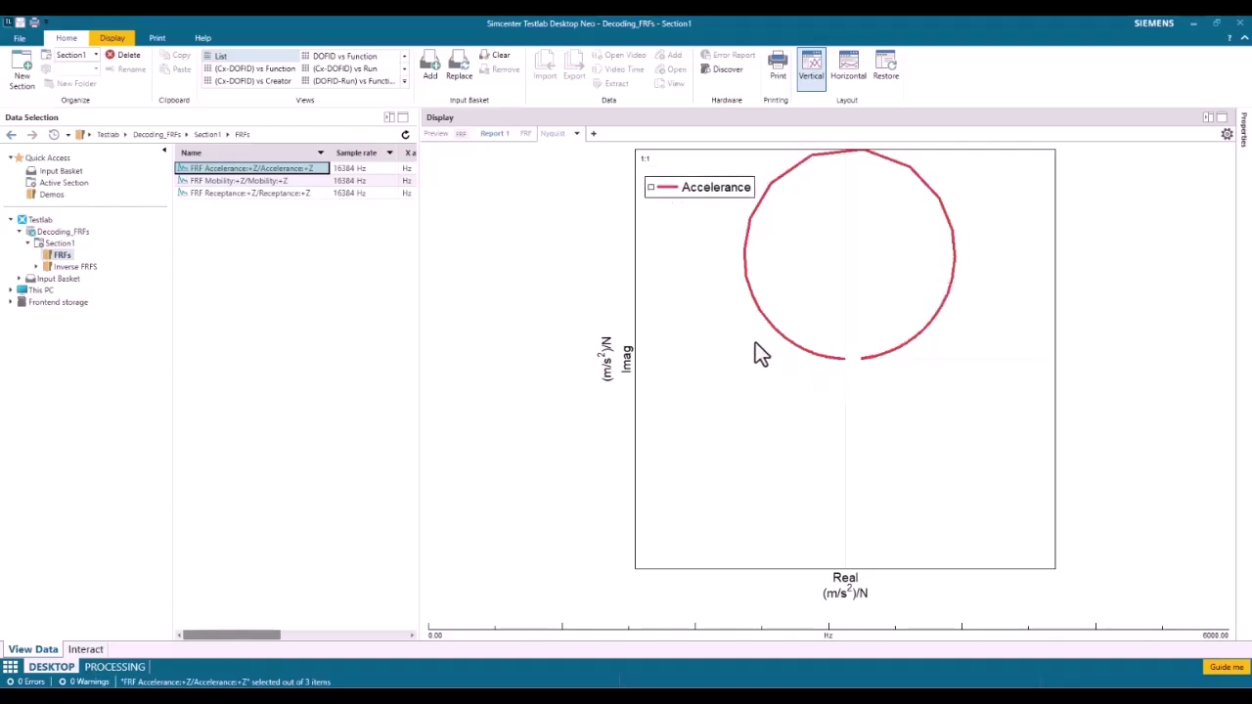
drag(212, 182, 702, 195)
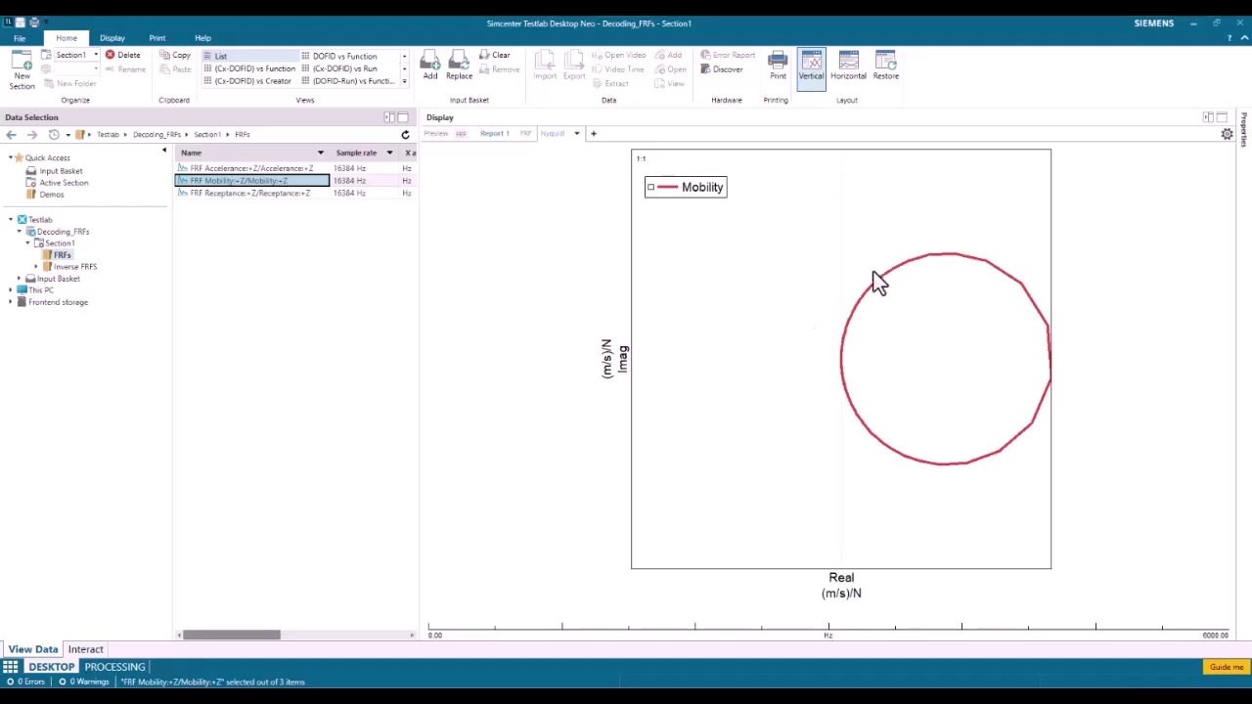
Add a double horizontal cursor and place its lines at the Mobility circle's top and bottom
click(804, 274)
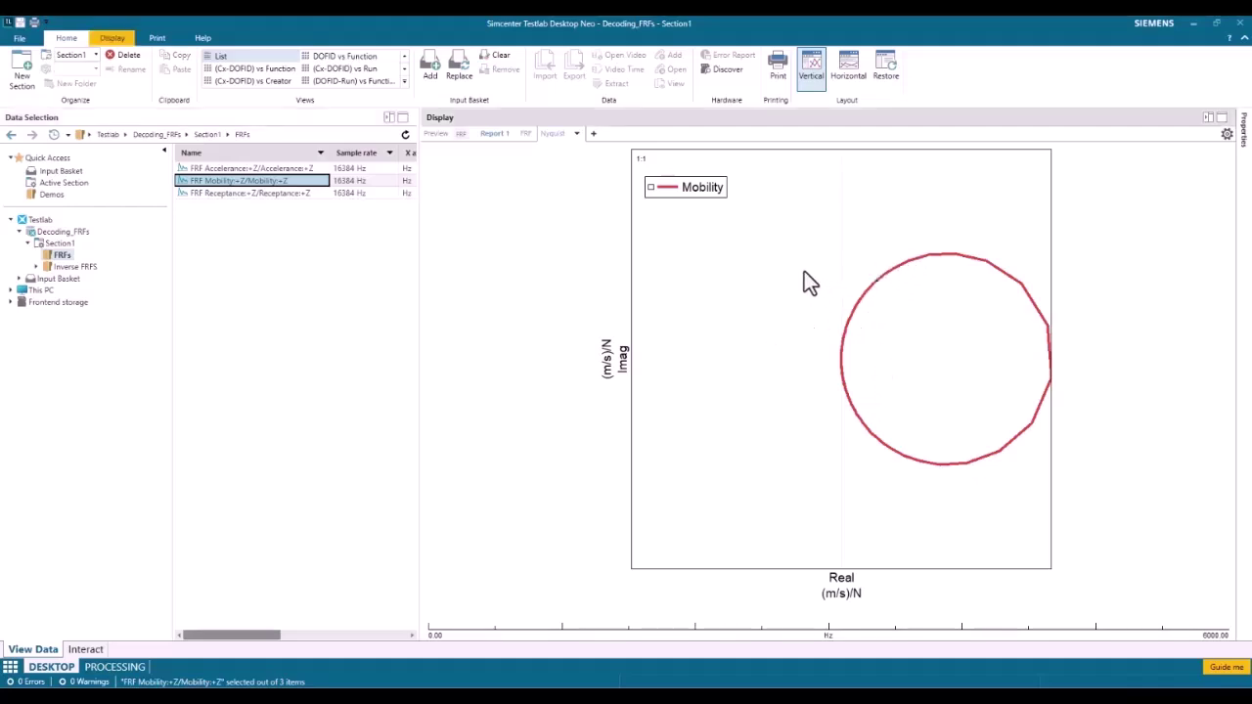
right_click(800, 271)
mouse_move(832, 305)
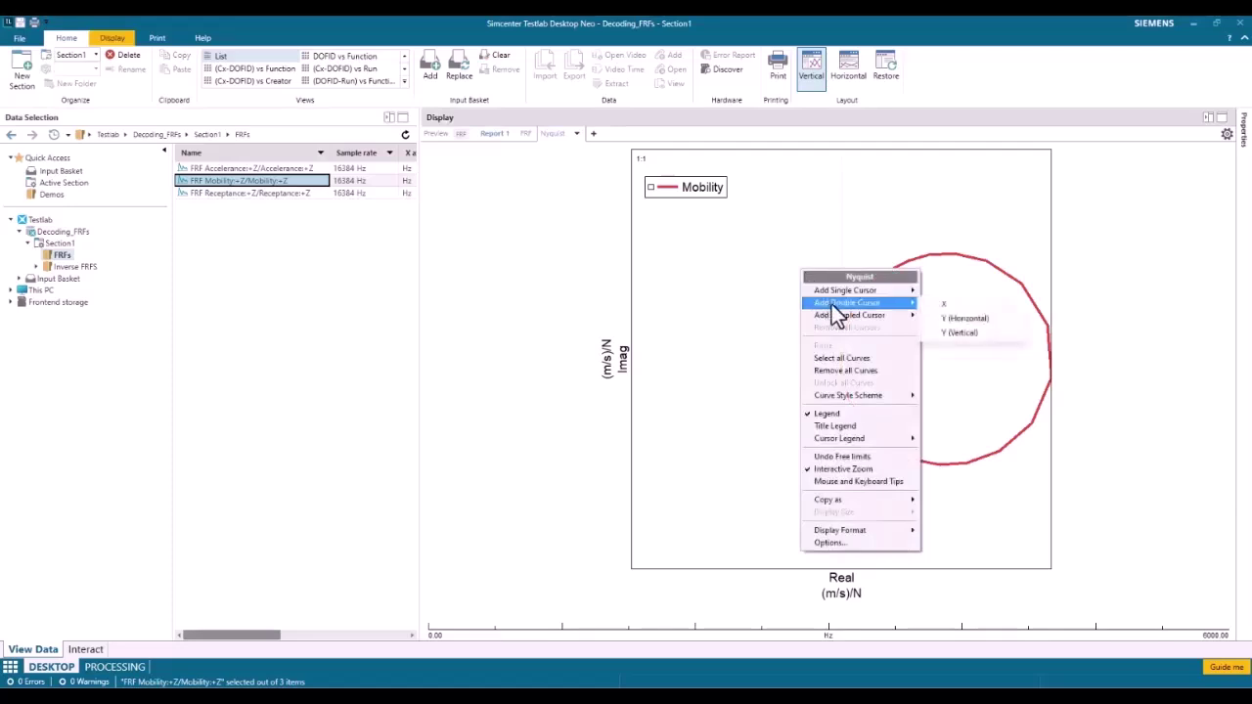
click(977, 331)
drag(656, 437, 668, 467)
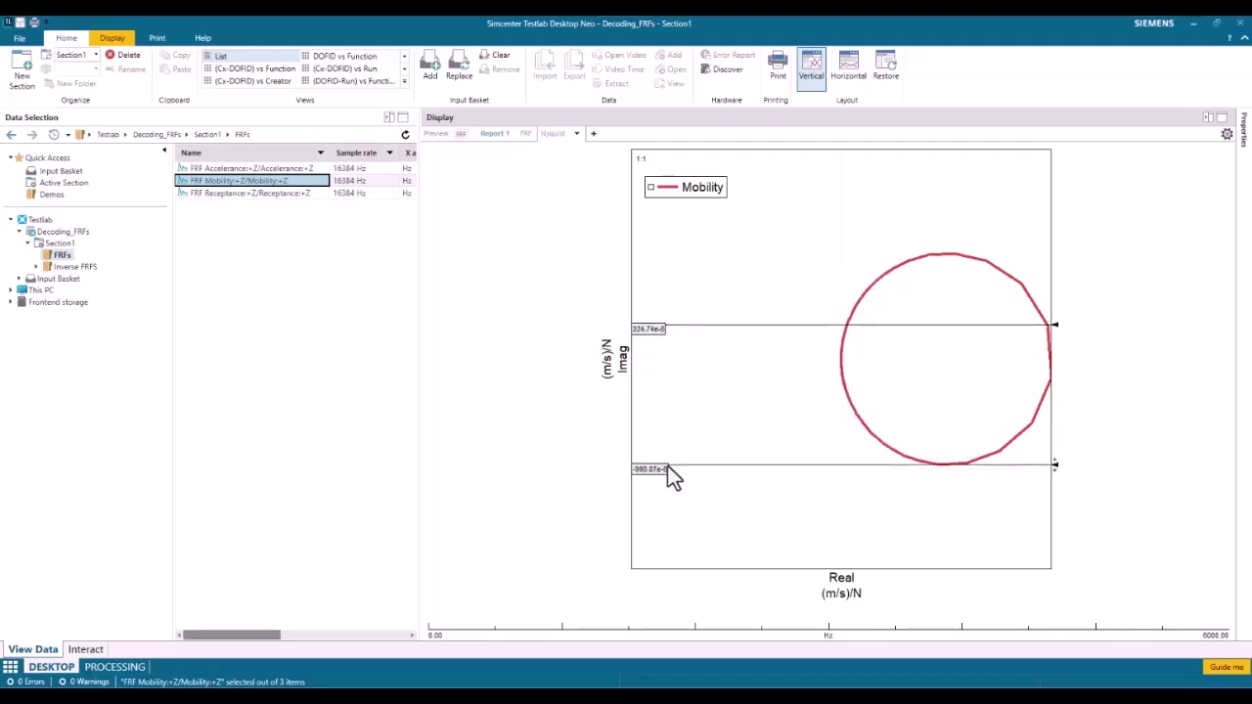
drag(649, 328, 664, 254)
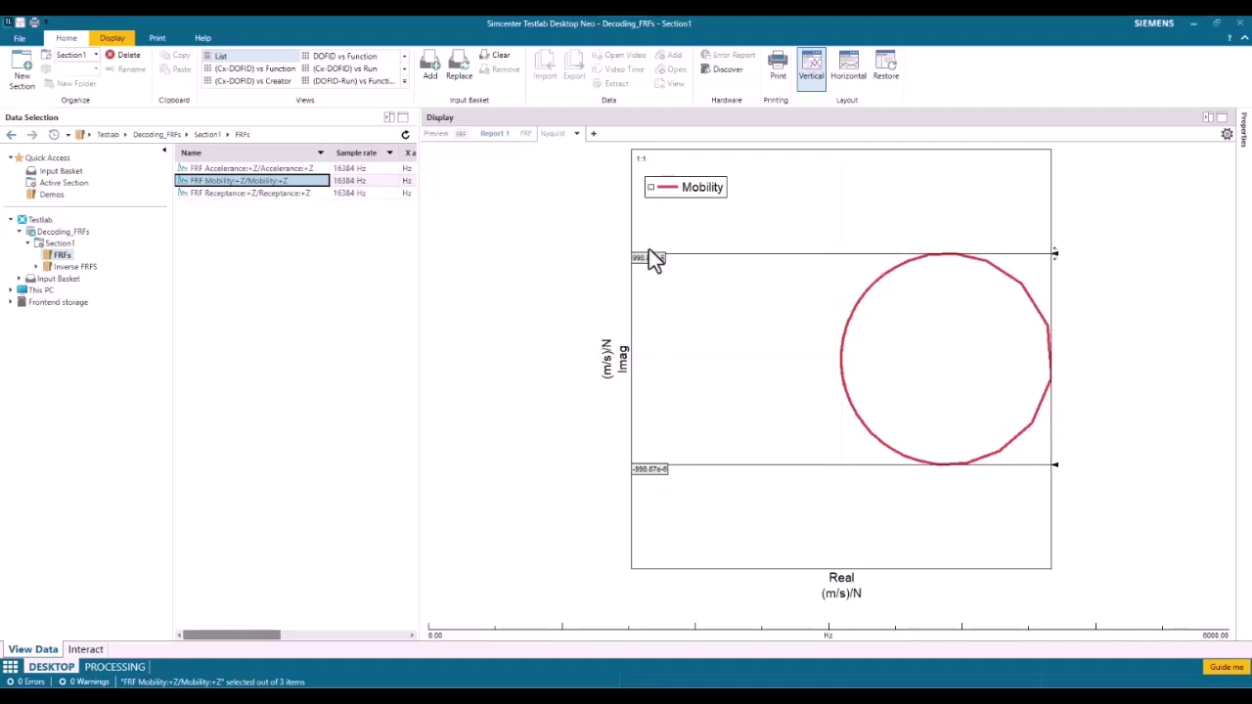
Show the 2.00e-3 axis range between the two cursors and shift its table left
right_click(651, 263)
mouse_move(725, 454)
click(870, 455)
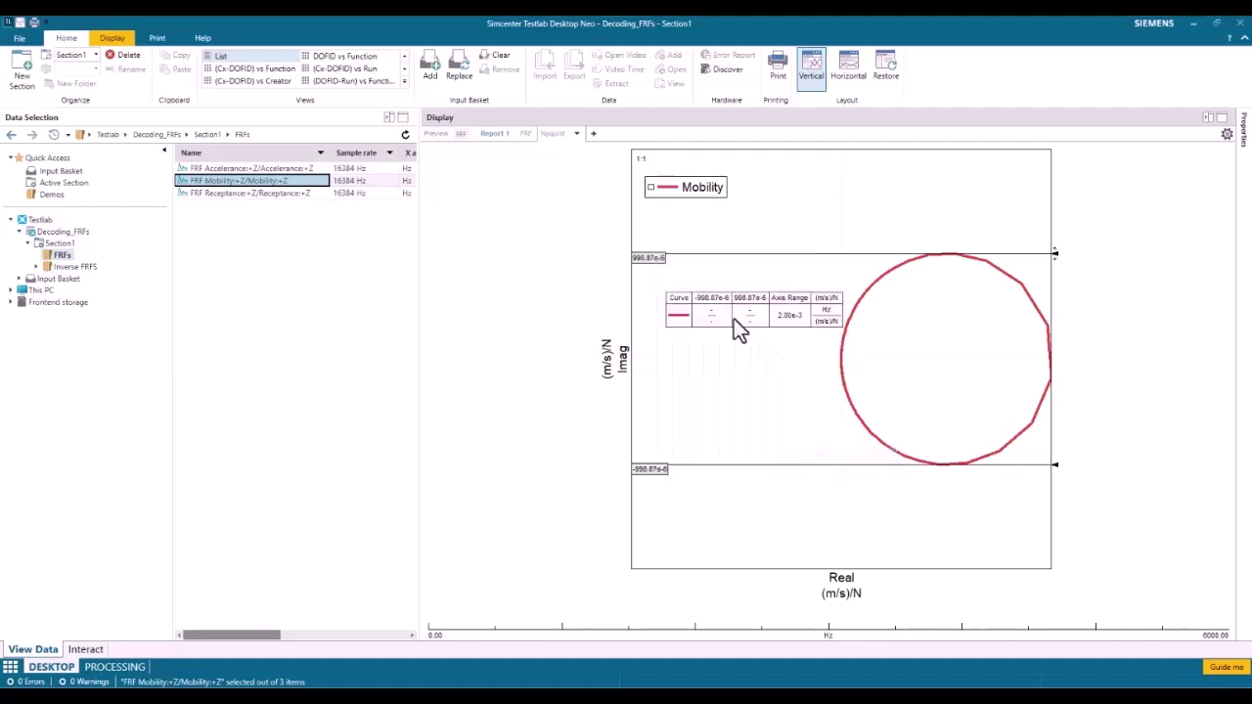
mouse_move(796, 321)
mouse_down()
mouse_move(779, 321)
mouse_move(782, 311)
mouse_up()
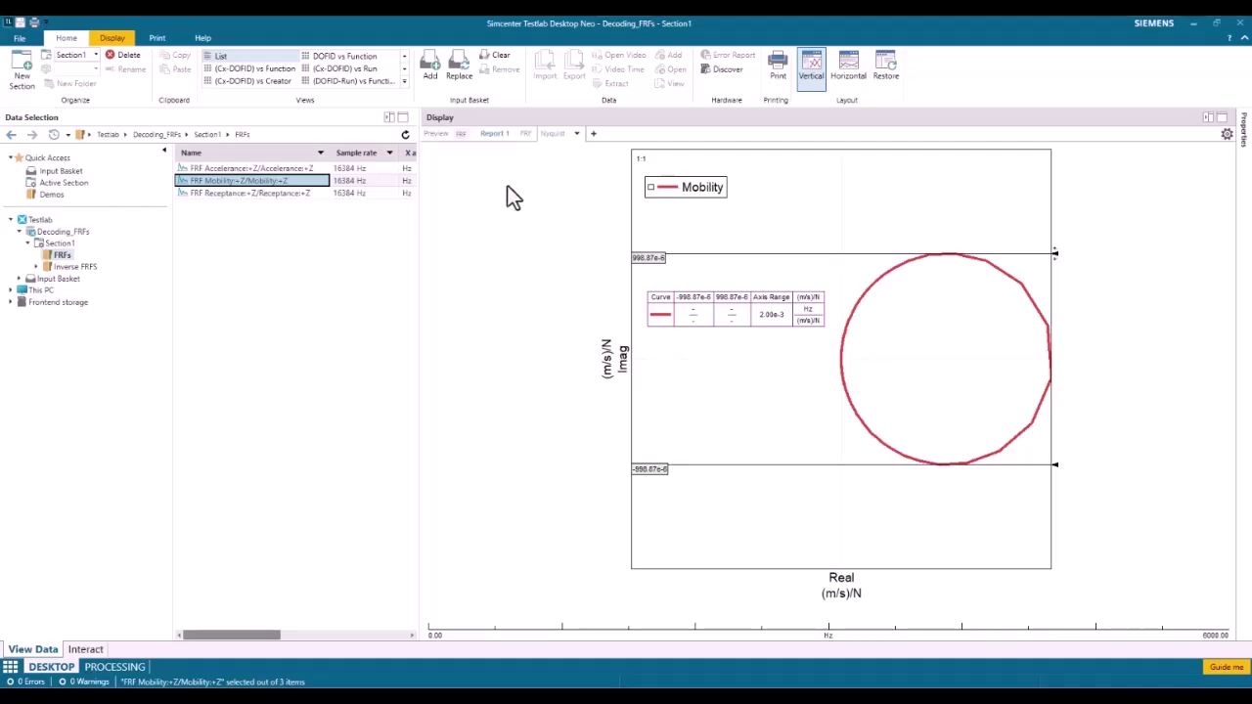
Plot the Dynamic Stiffness FRF from the Inverse FRFs folder on the Bode view
click(527, 135)
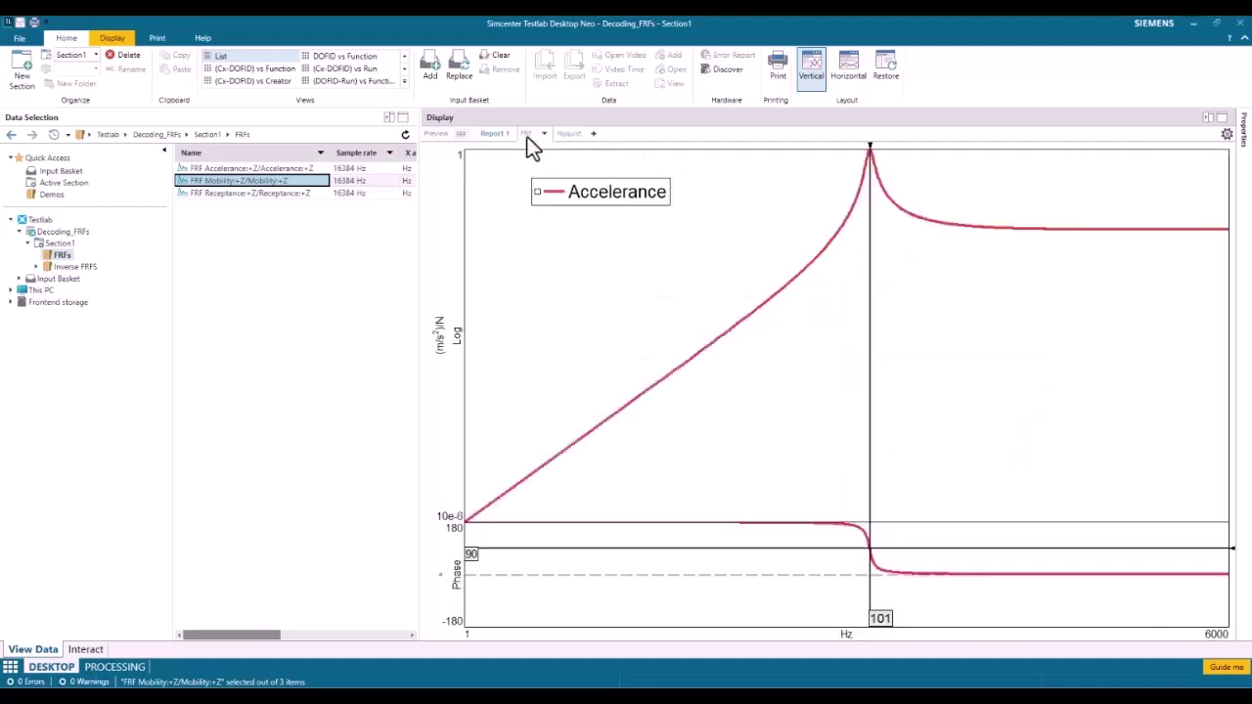
click(67, 267)
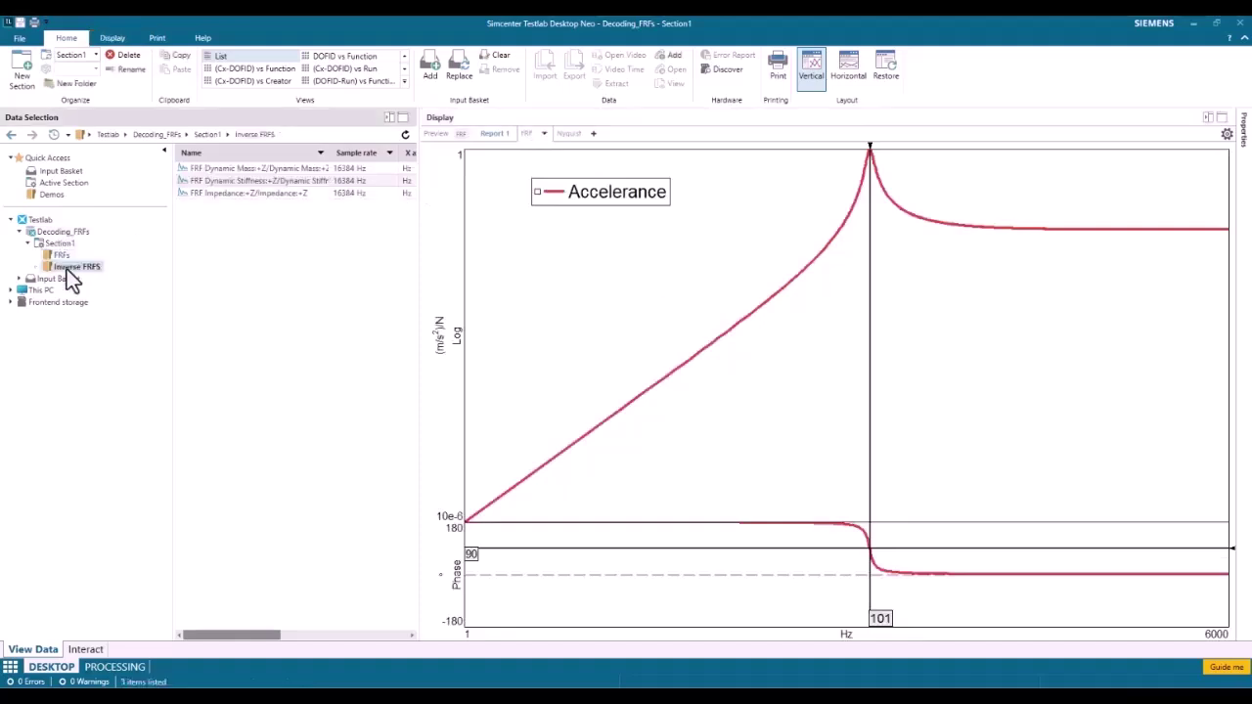
click(271, 194)
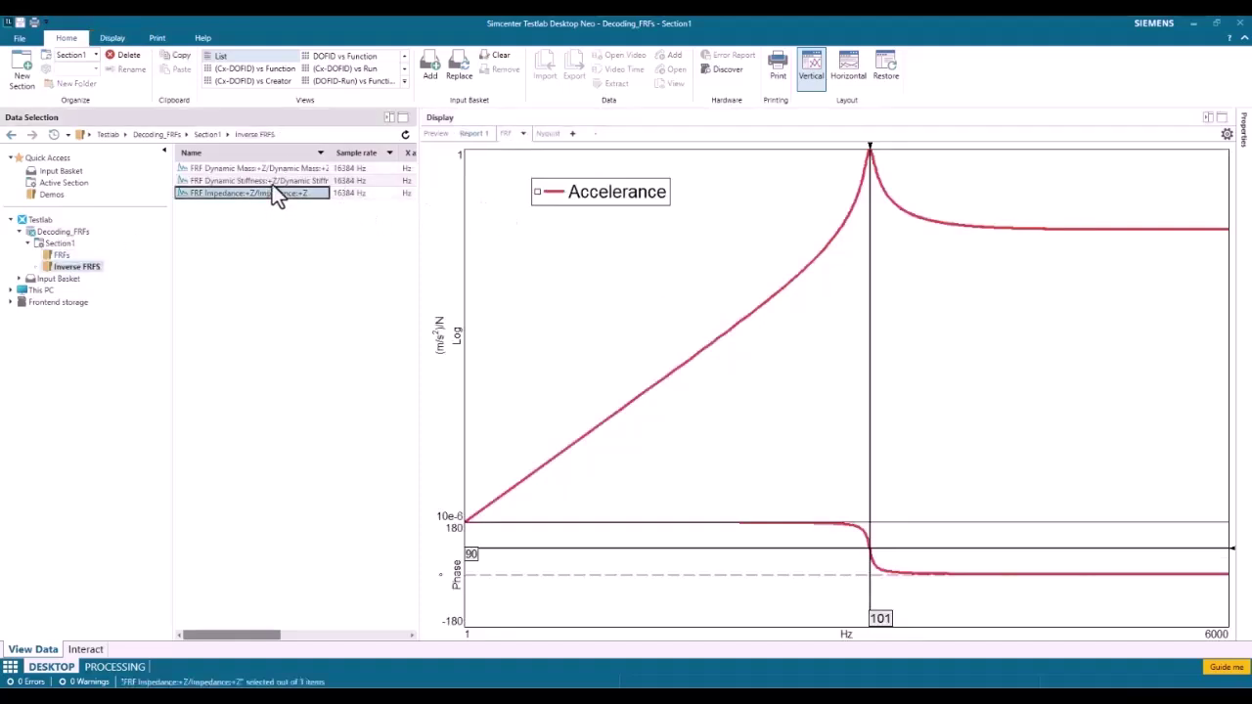
click(268, 183)
drag(268, 183, 590, 202)
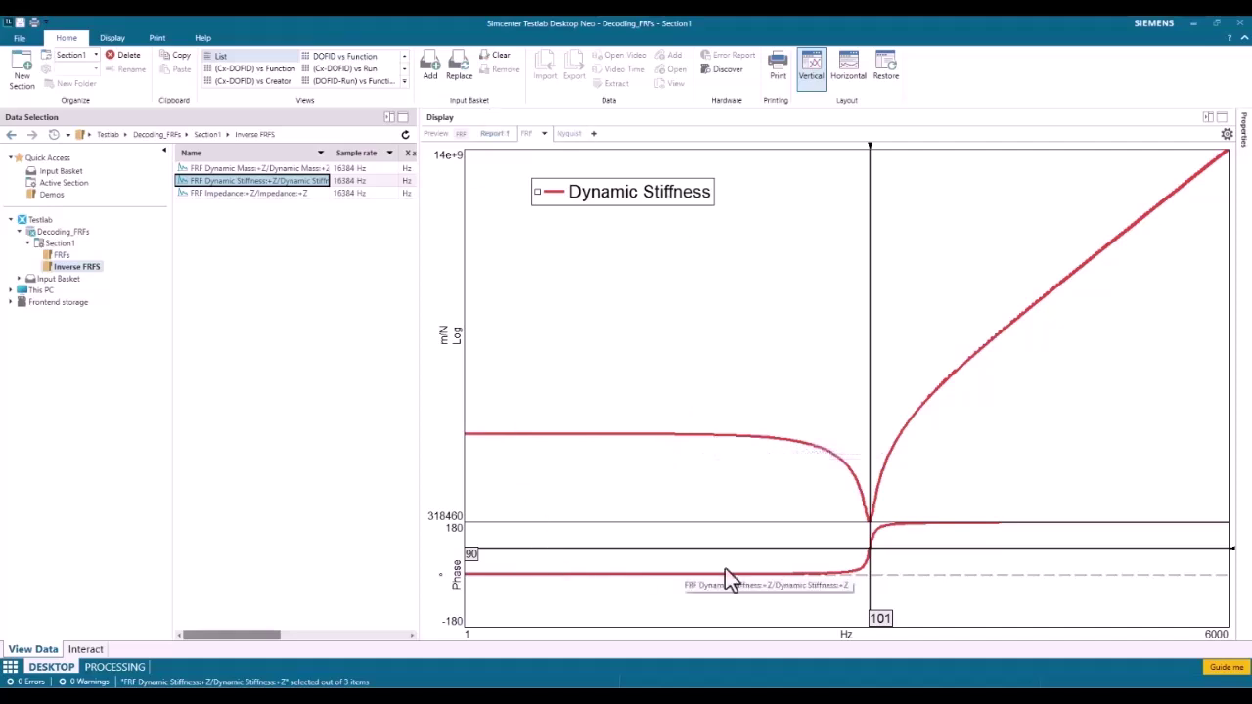
Read Dynamic Stiffness at about 3 Hz, then plot the Impedance FRF instead
click(546, 436)
drag(882, 621, 560, 611)
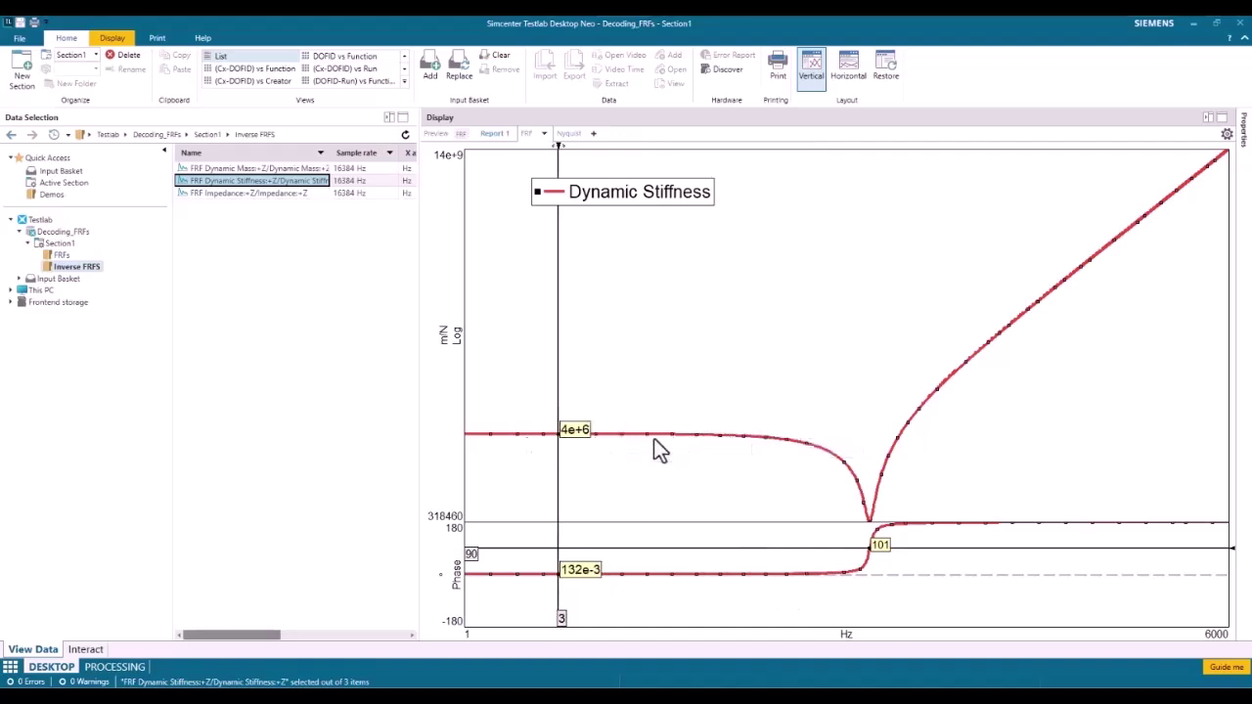
click(603, 405)
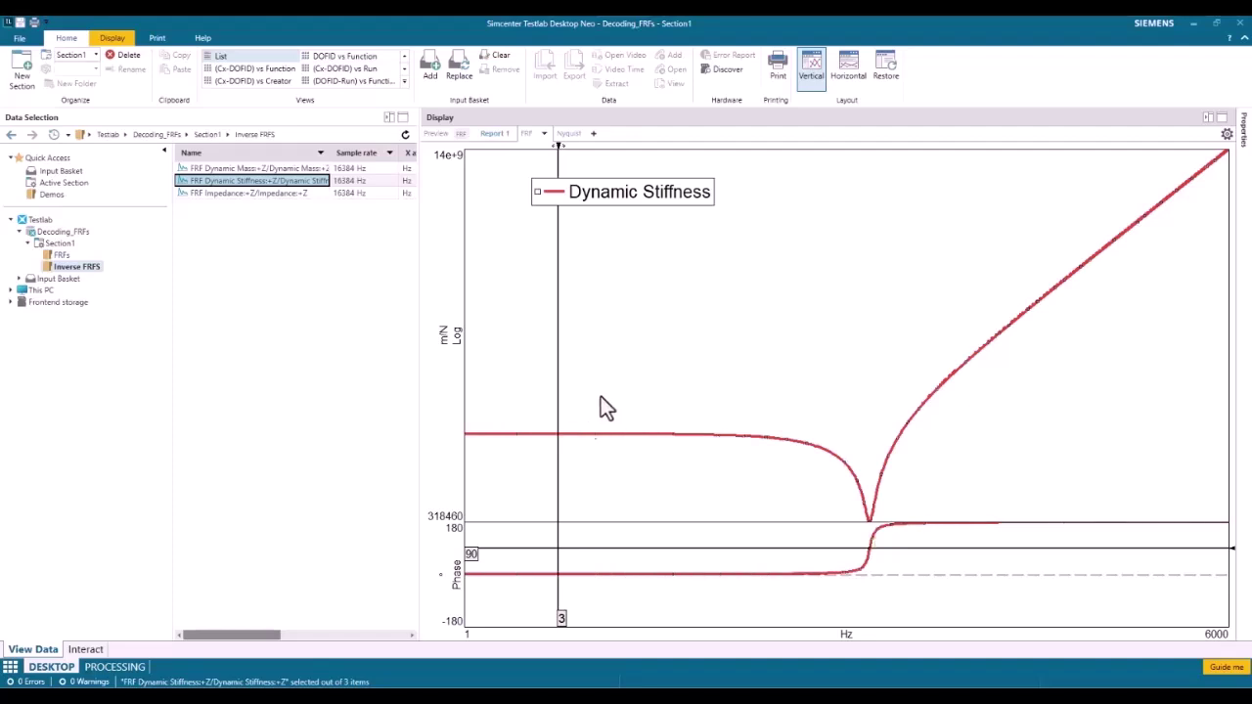
click(577, 434)
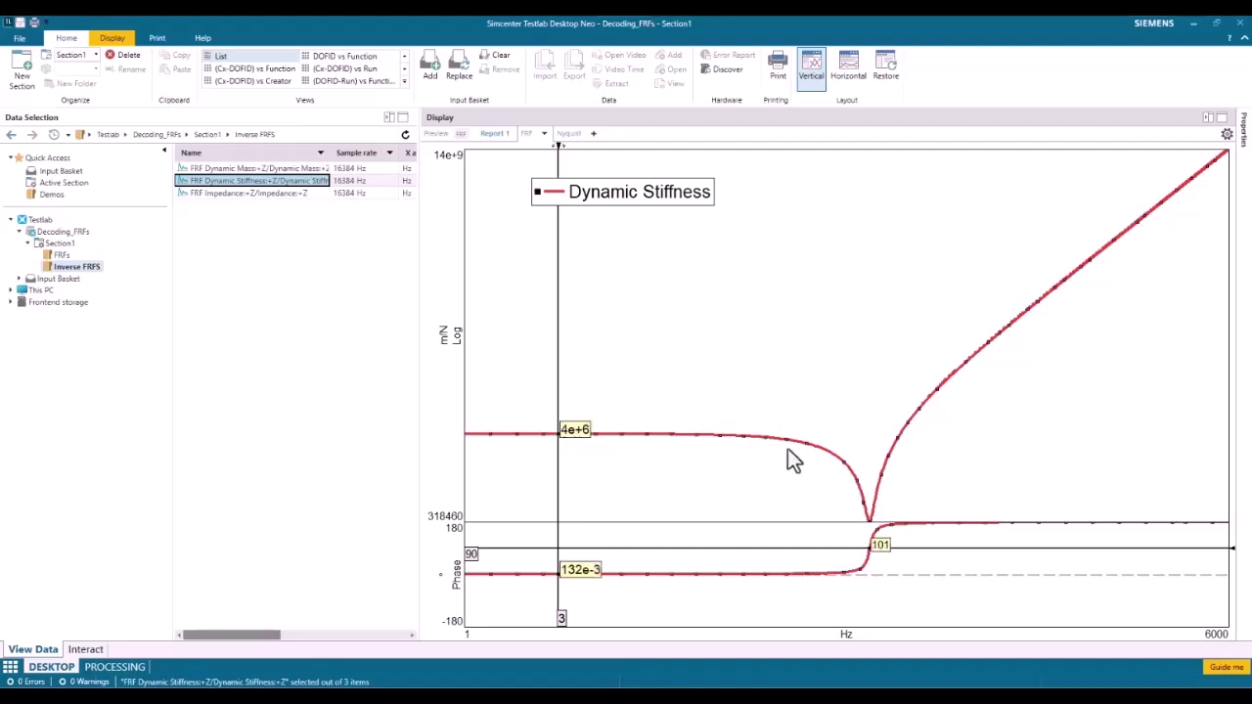
drag(224, 193, 577, 186)
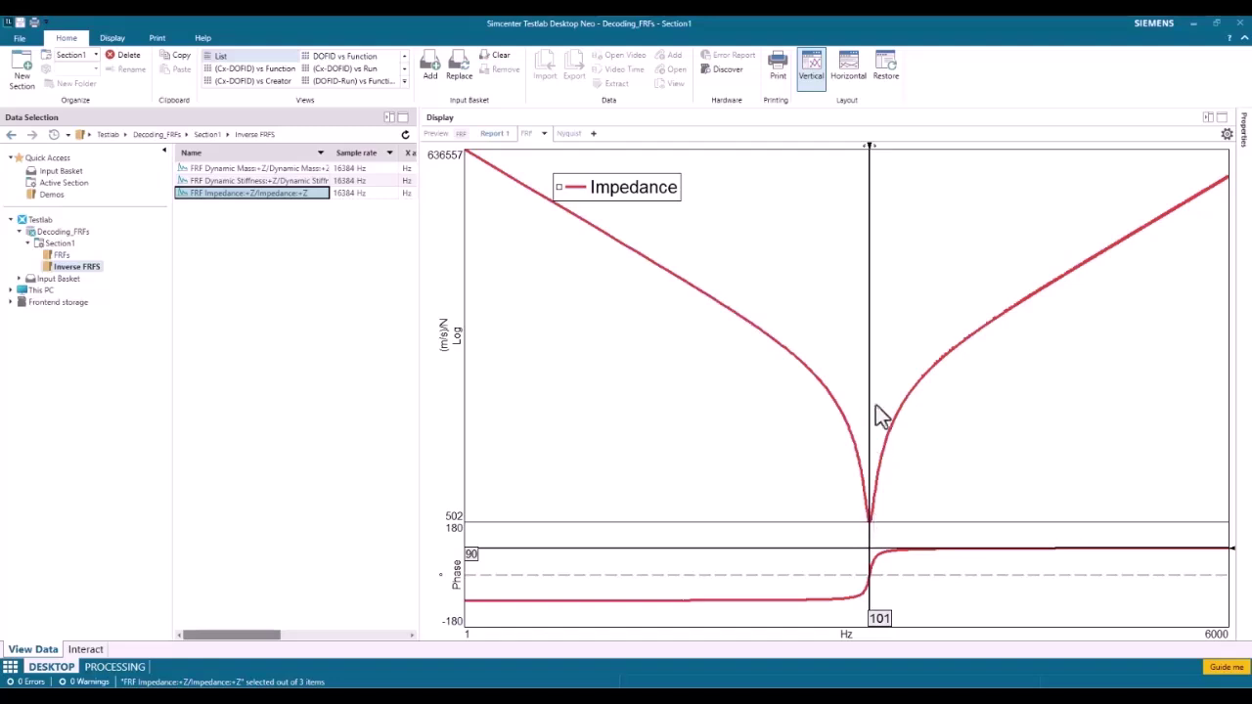
Replace the Impedance curve with the Dynamic Mass FRF and read 10 (m/s²)/N at 1e+3 Hz
click(876, 531)
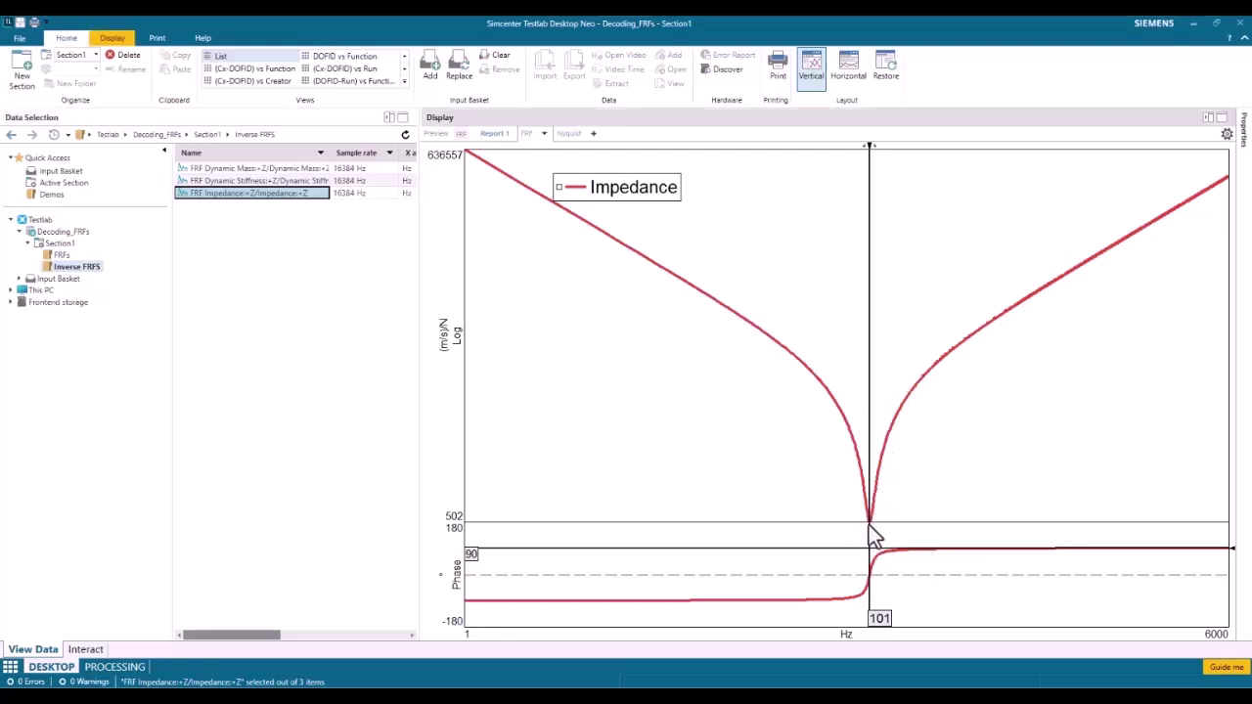
click(832, 411)
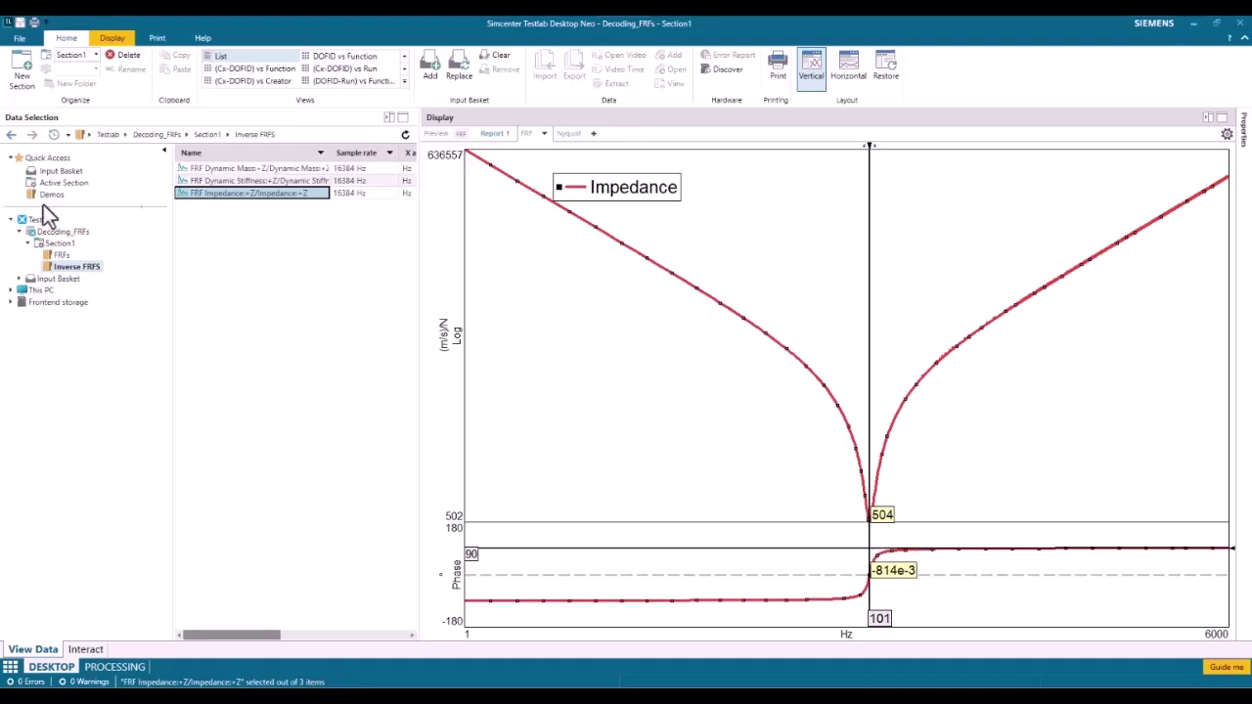
drag(223, 169, 589, 188)
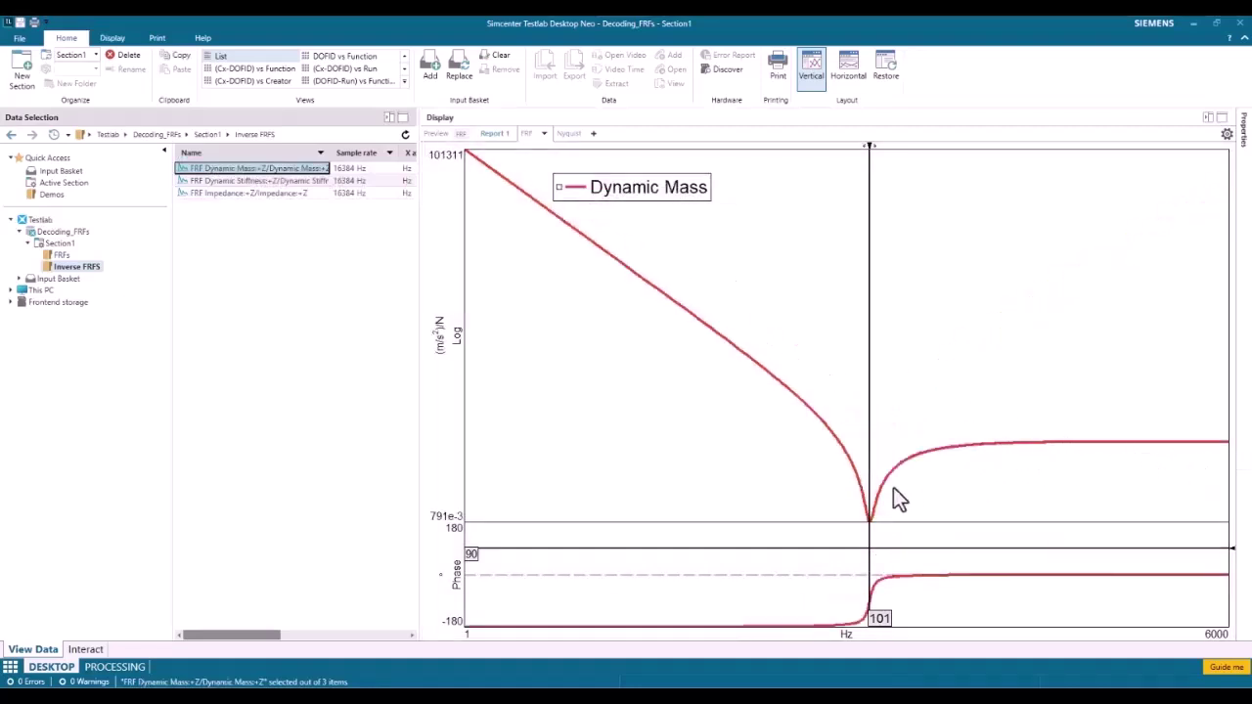
drag(878, 618, 1121, 604)
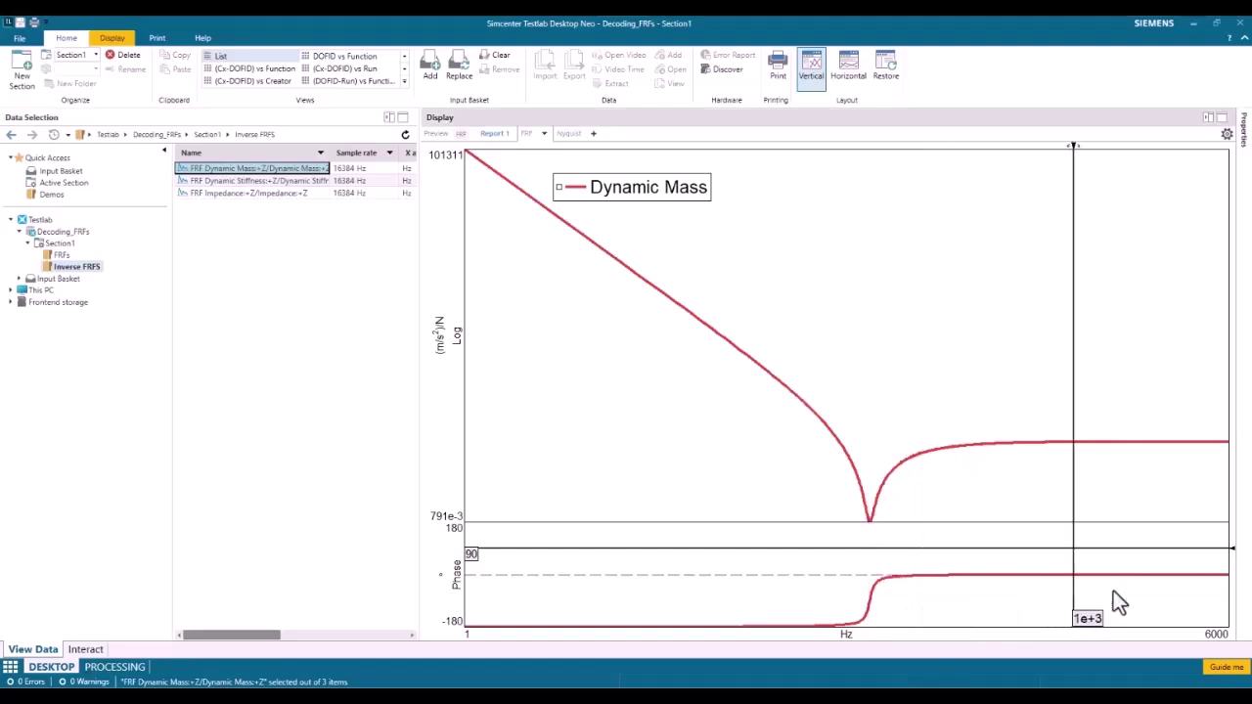
drag(1077, 531, 1122, 476)
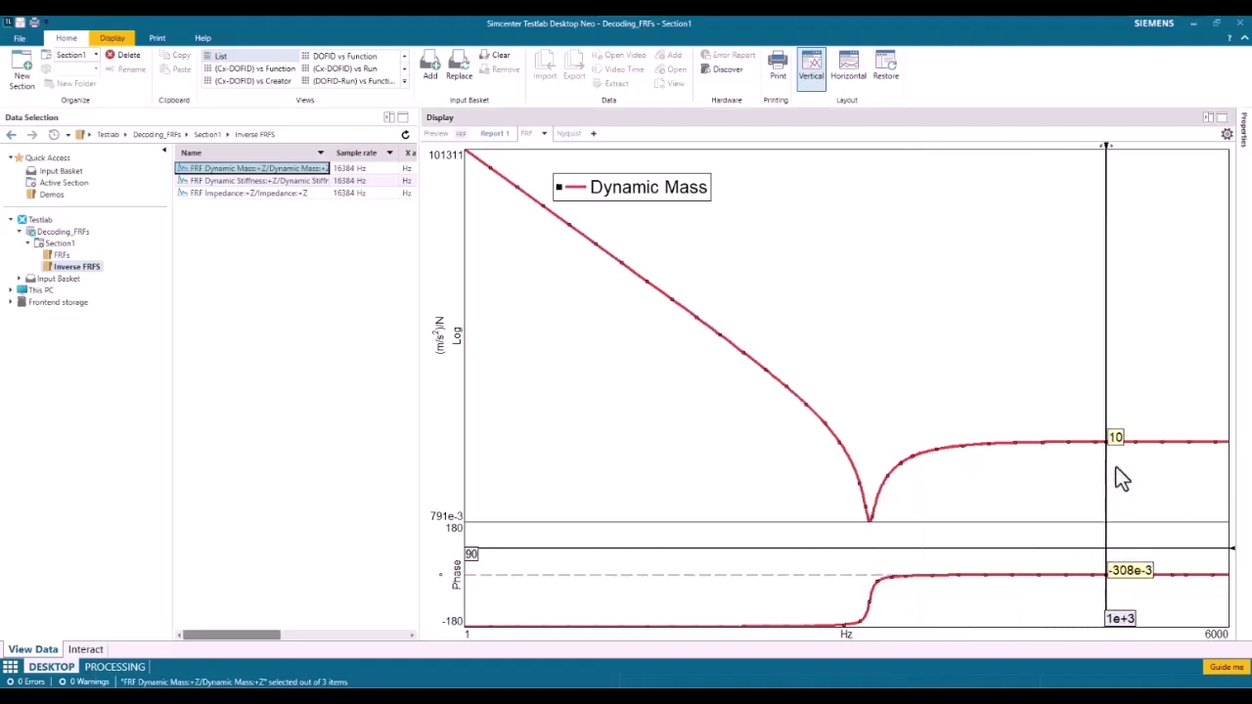